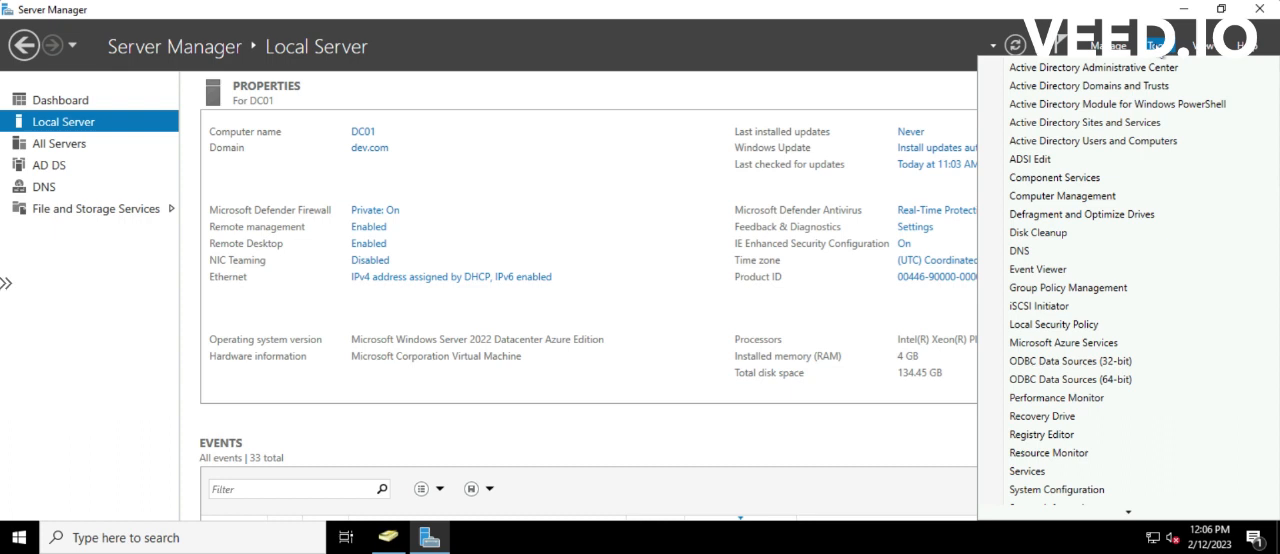
Open Active Directory Users and Computers maximized and show the contents of the default Users container in dev.com
click(1084, 141)
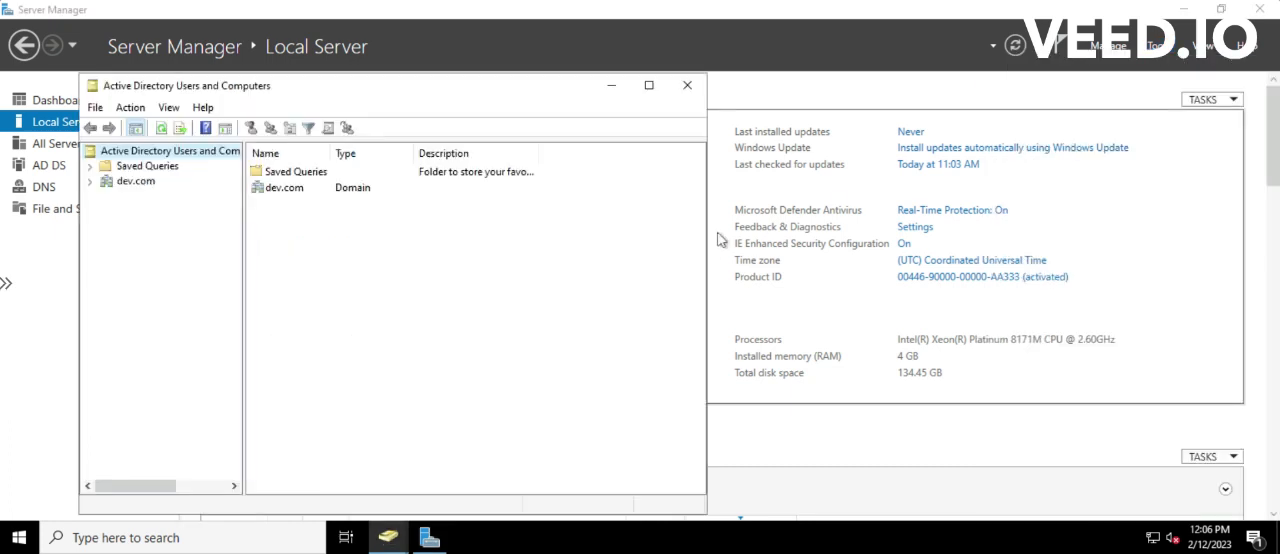
click(649, 86)
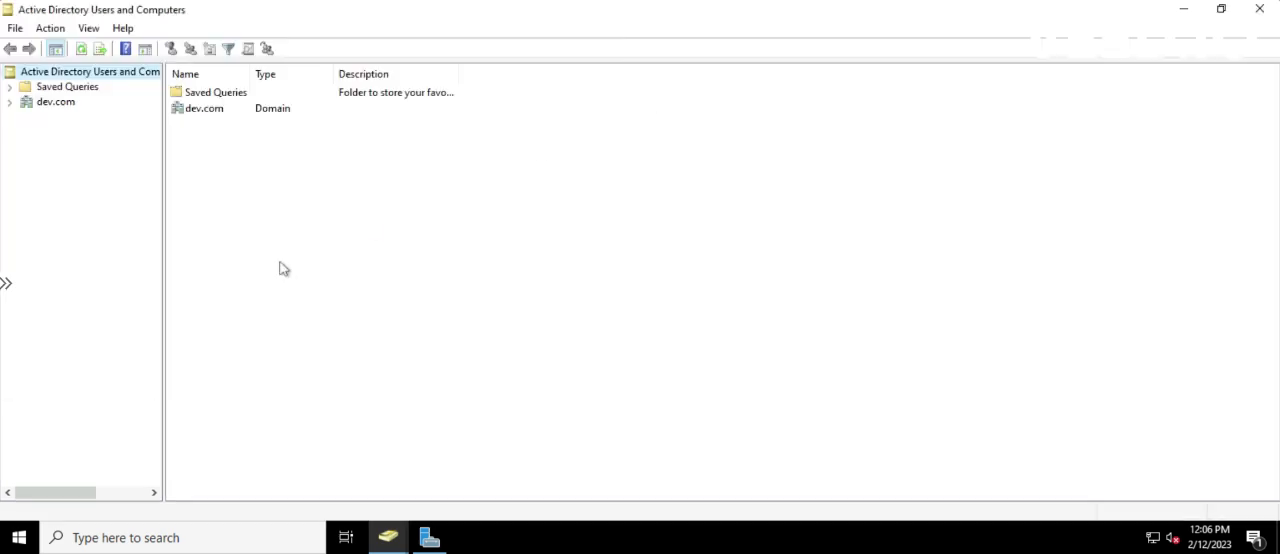
click(11, 103)
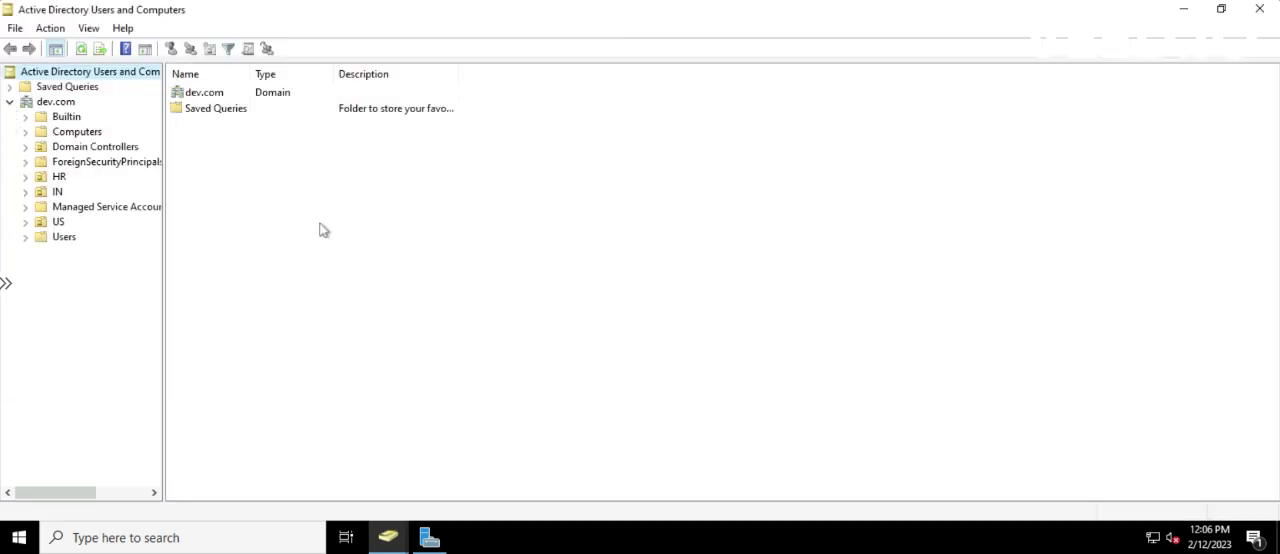
click(68, 238)
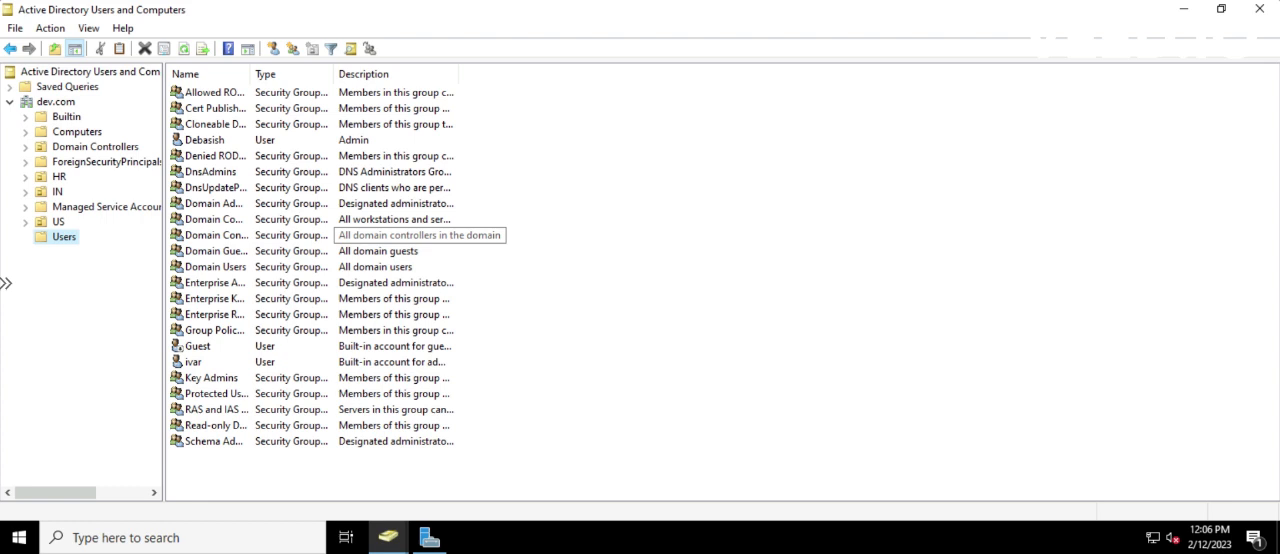
Expand the IN and US organizational units and open the Users unit under US > Sales
click(25, 192)
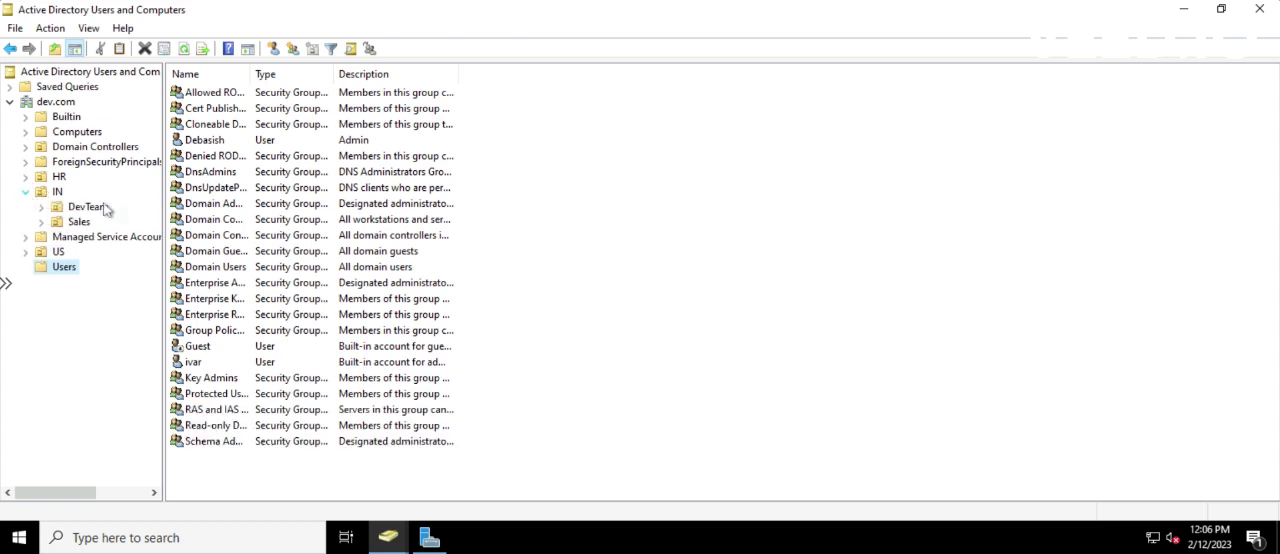
click(25, 251)
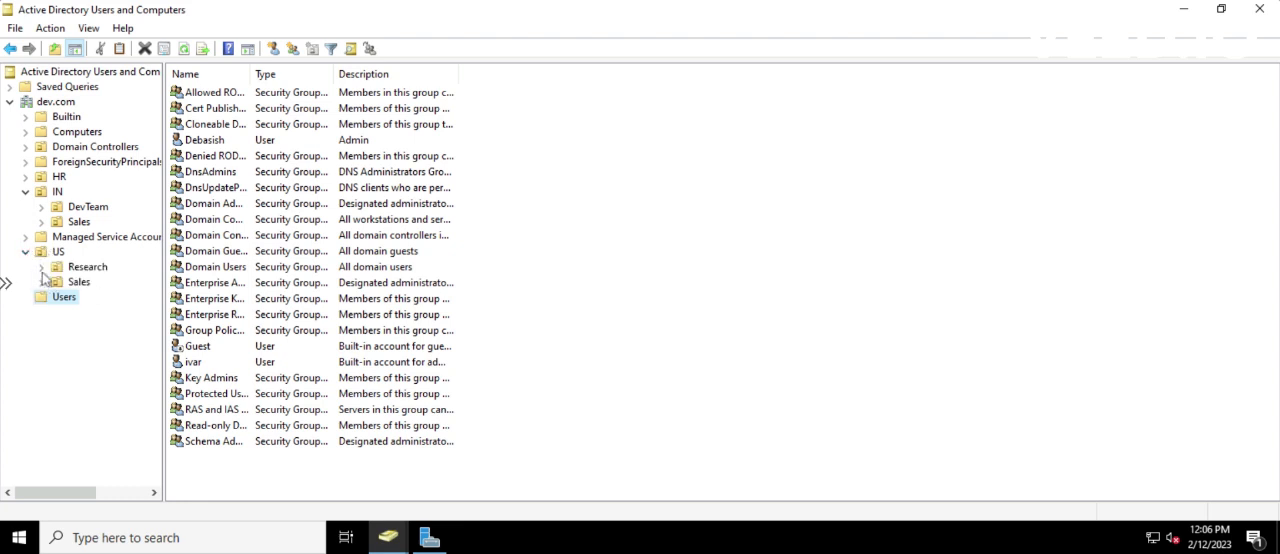
click(41, 283)
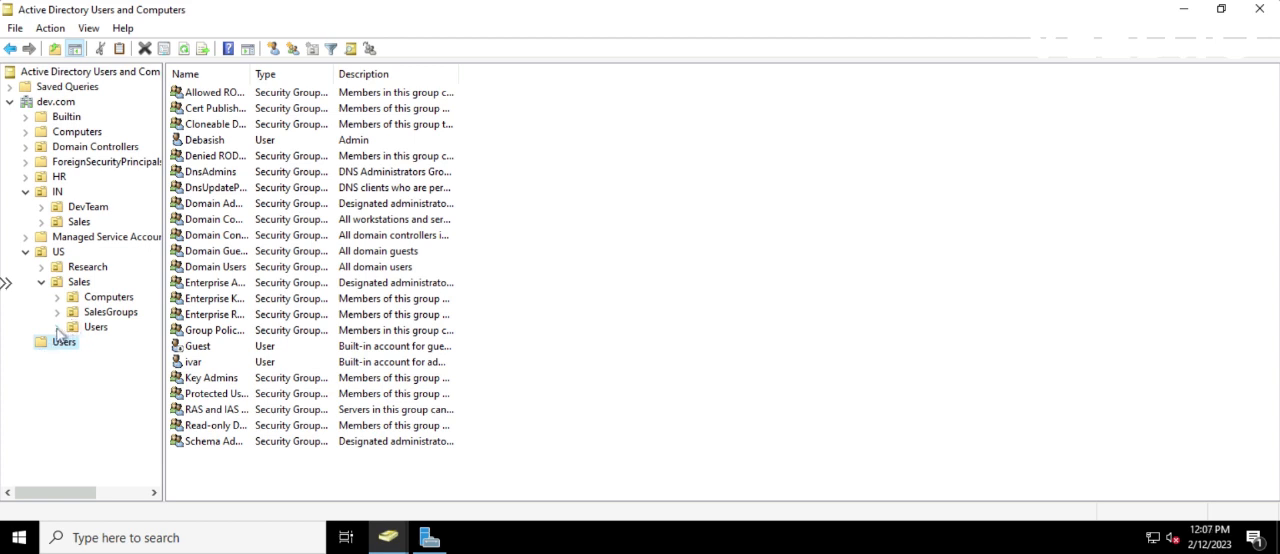
click(94, 328)
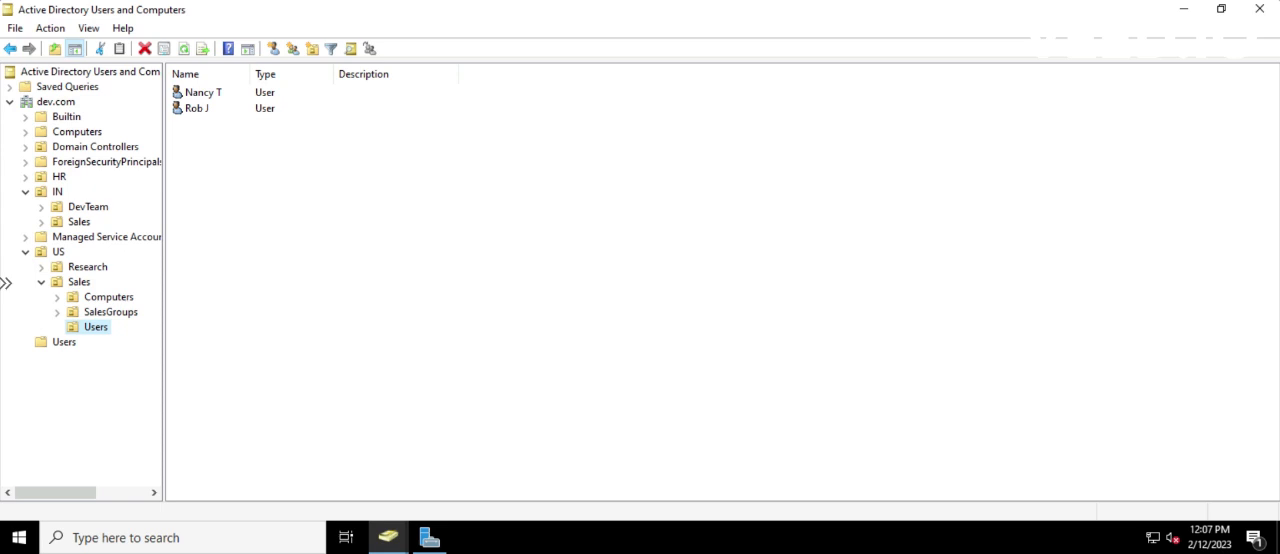
Start a new user object in dev.com/US/Sales/Users and enter the user's first name and last-name initial
click(273, 48)
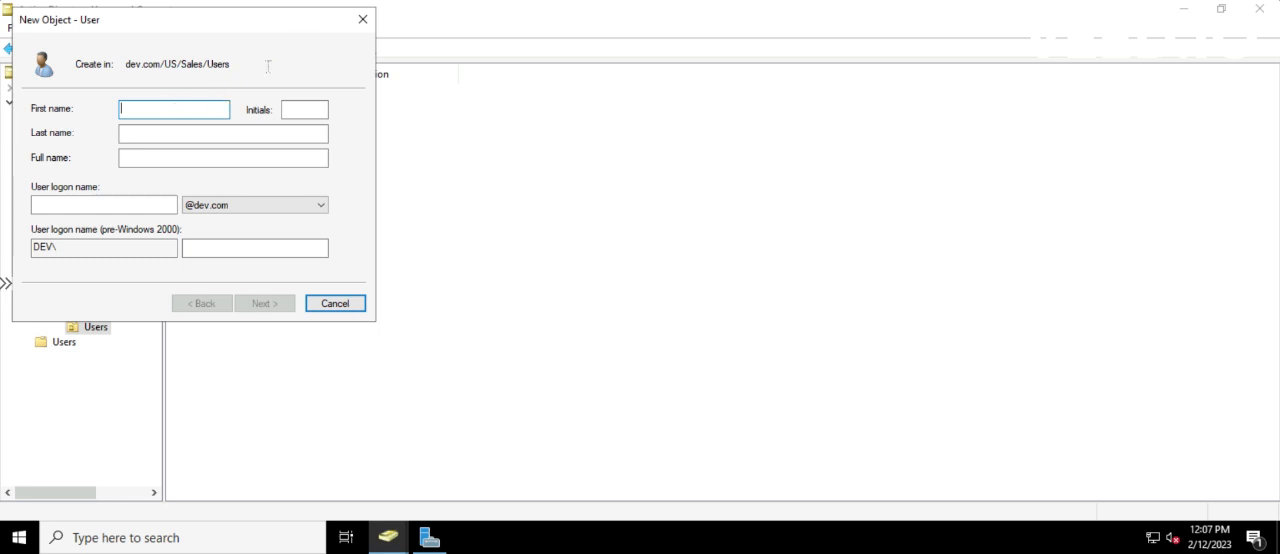
click(362, 19)
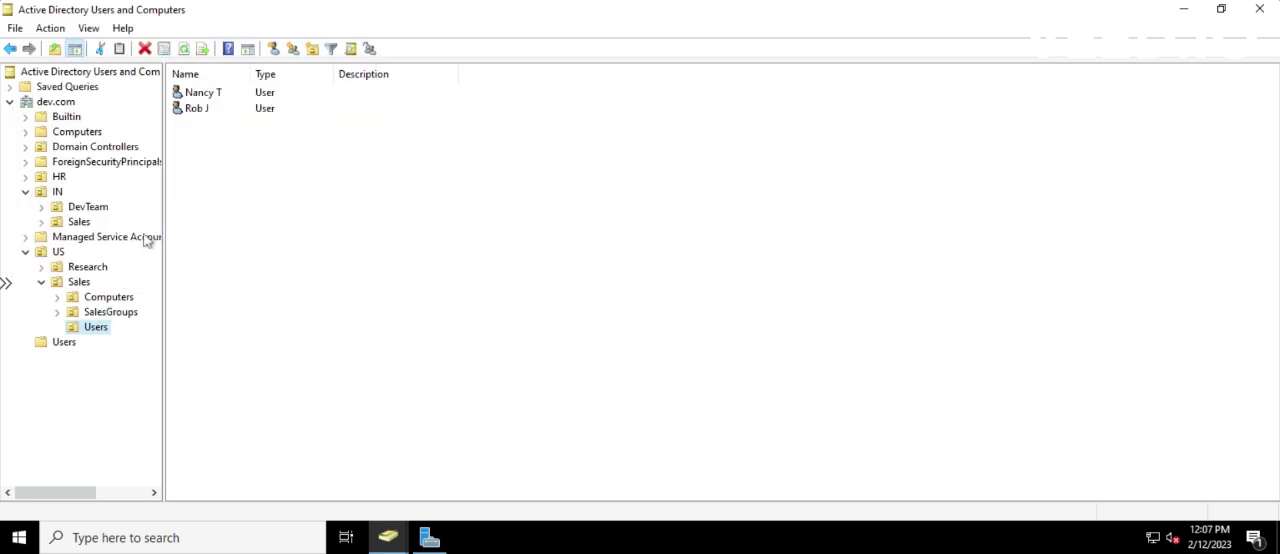
right_click(97, 328)
mouse_move(155, 123)
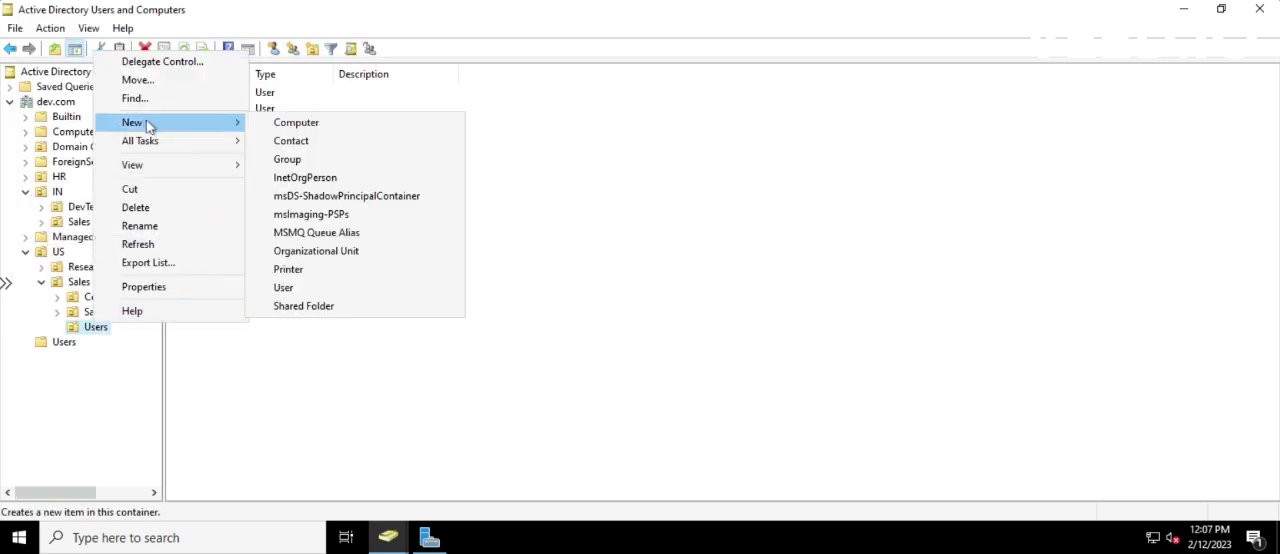
click(288, 290)
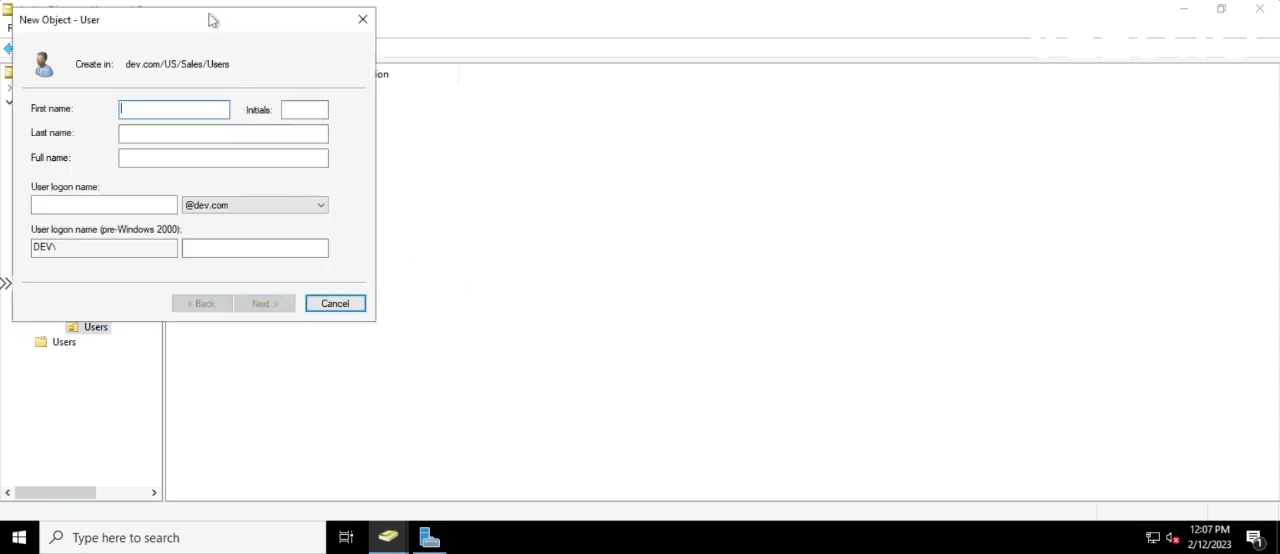
drag(206, 18, 481, 89)
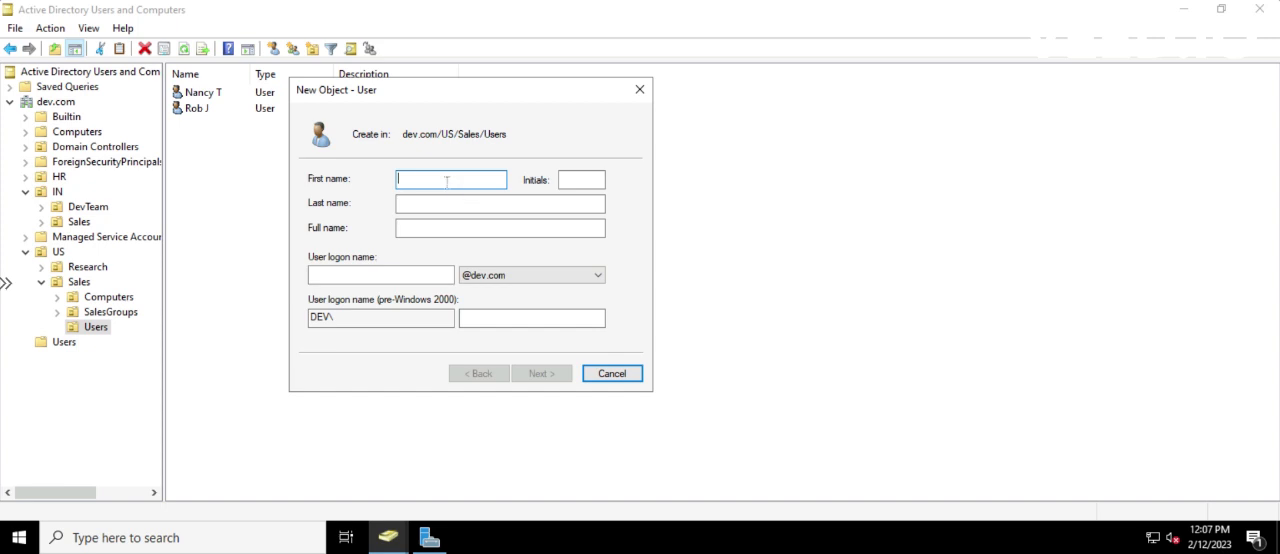
key(Tab)
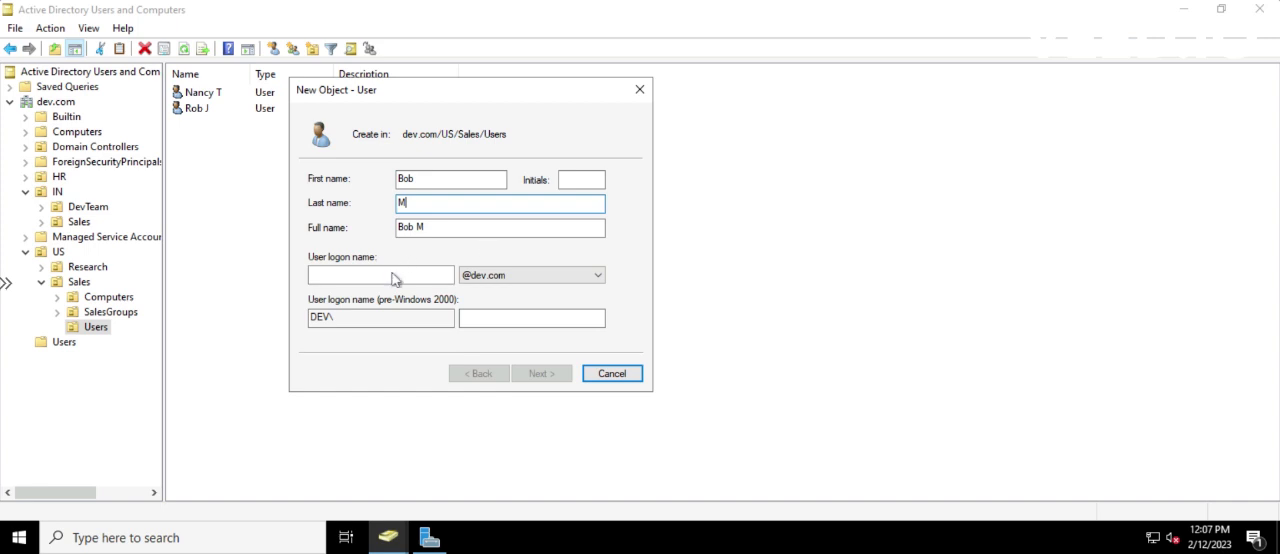
click(393, 279)
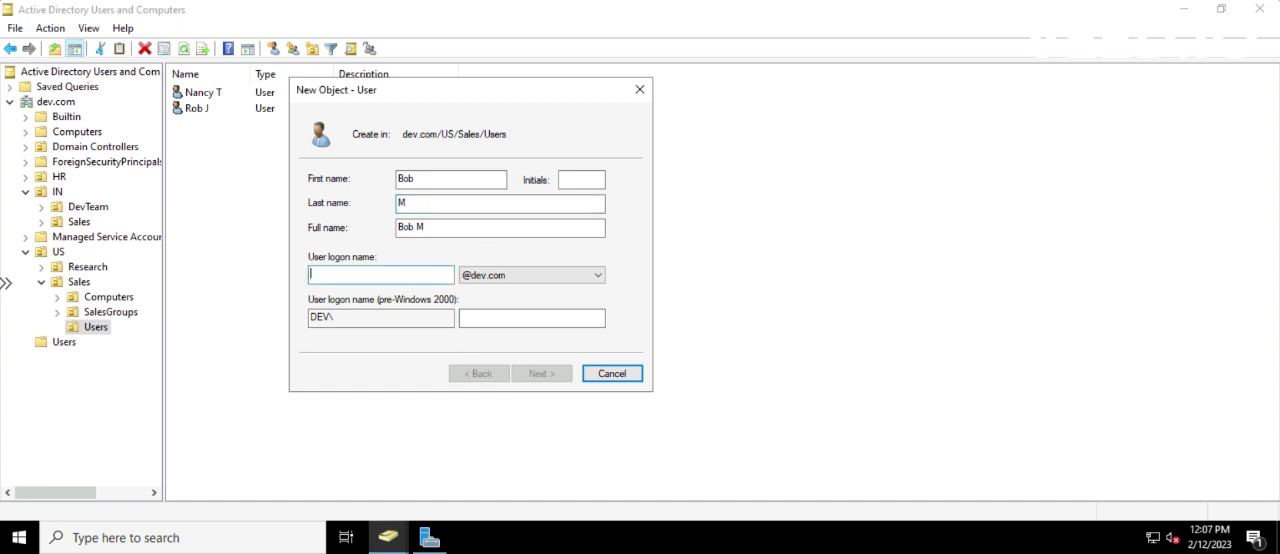
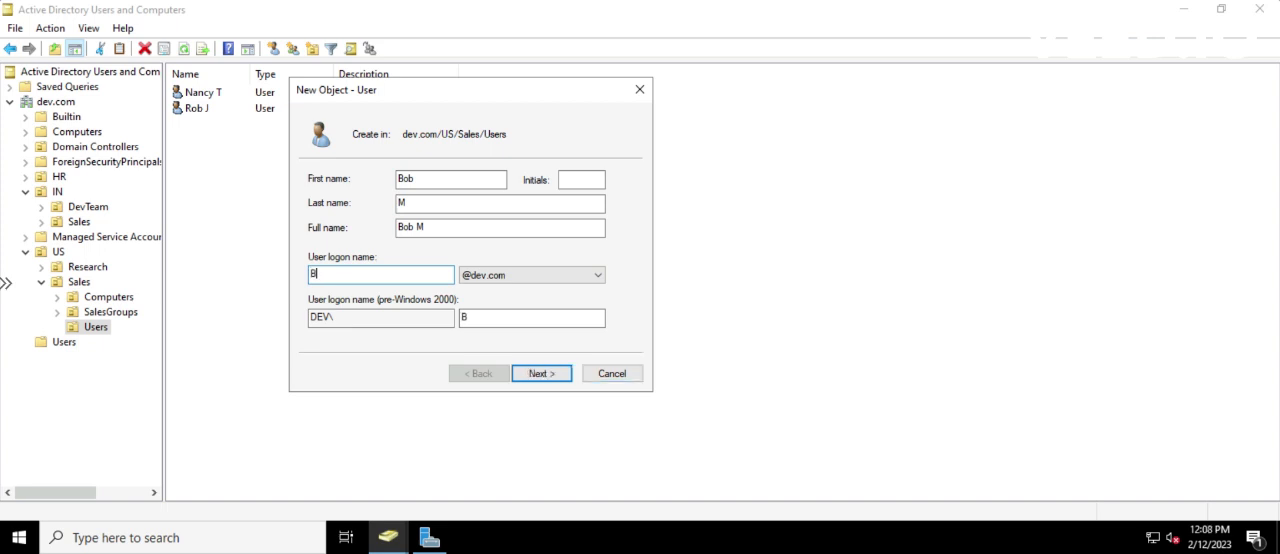
click(411, 203)
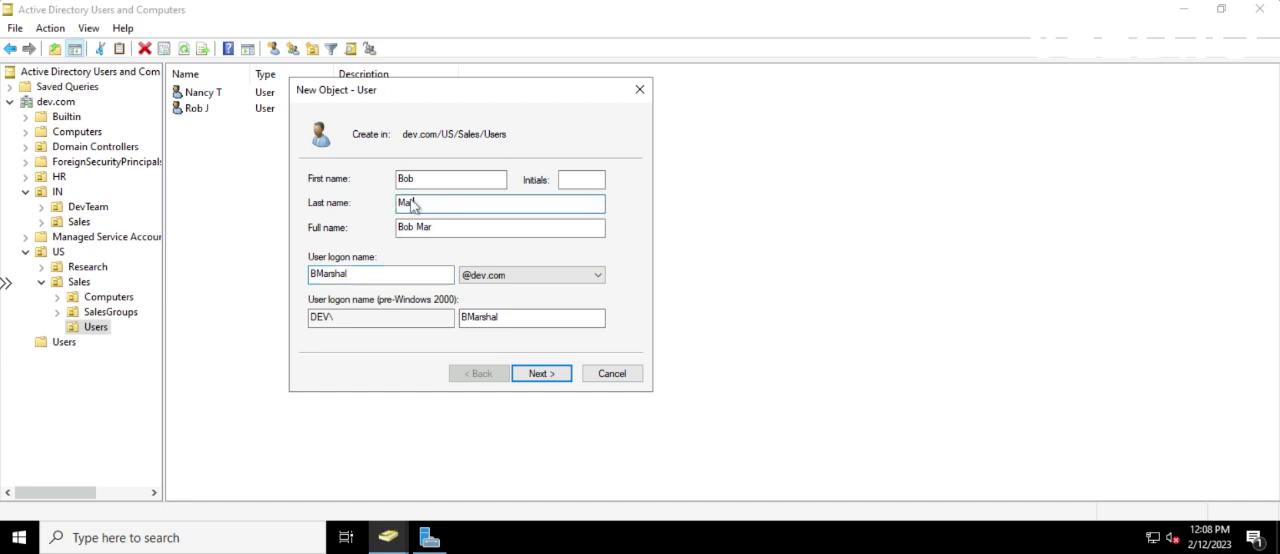
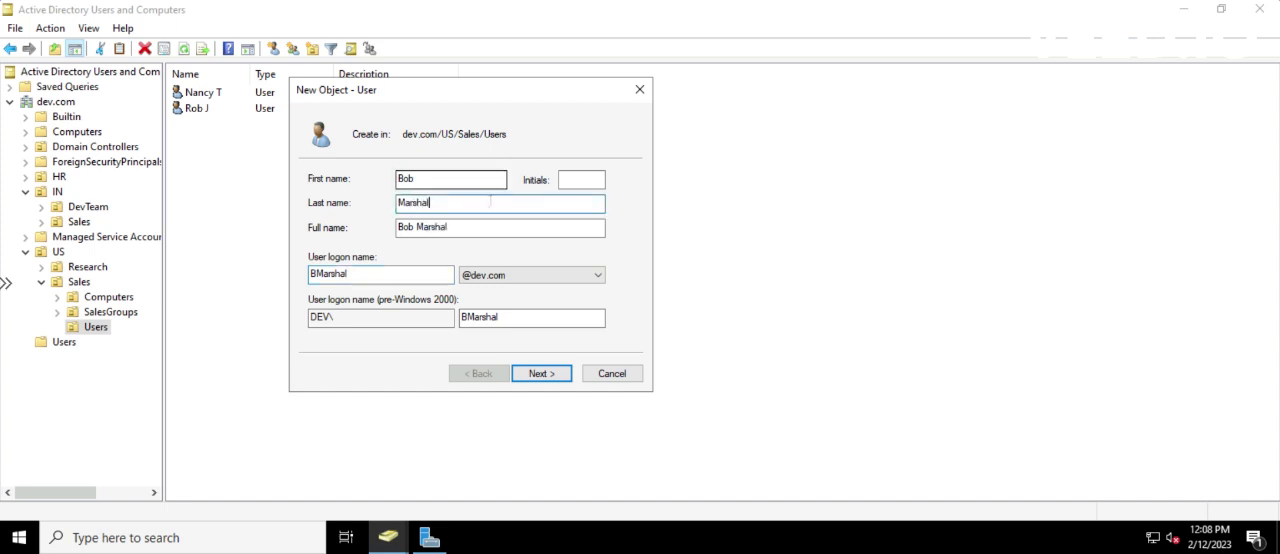
click(538, 374)
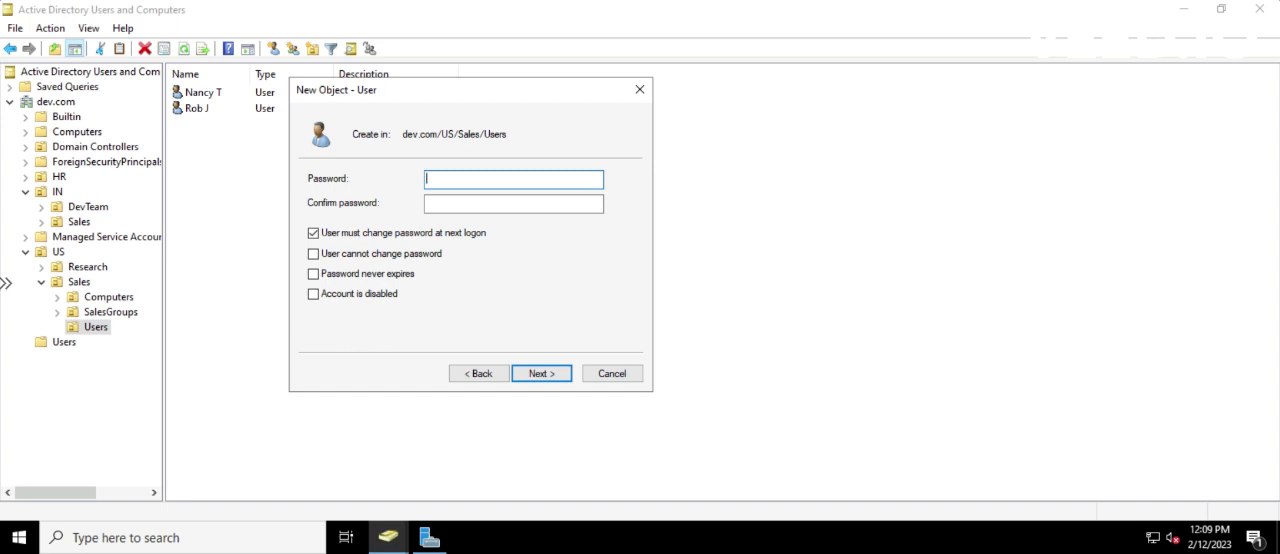
Enter and confirm the new user's account password
text(***********)
key(Tab)
text(******)
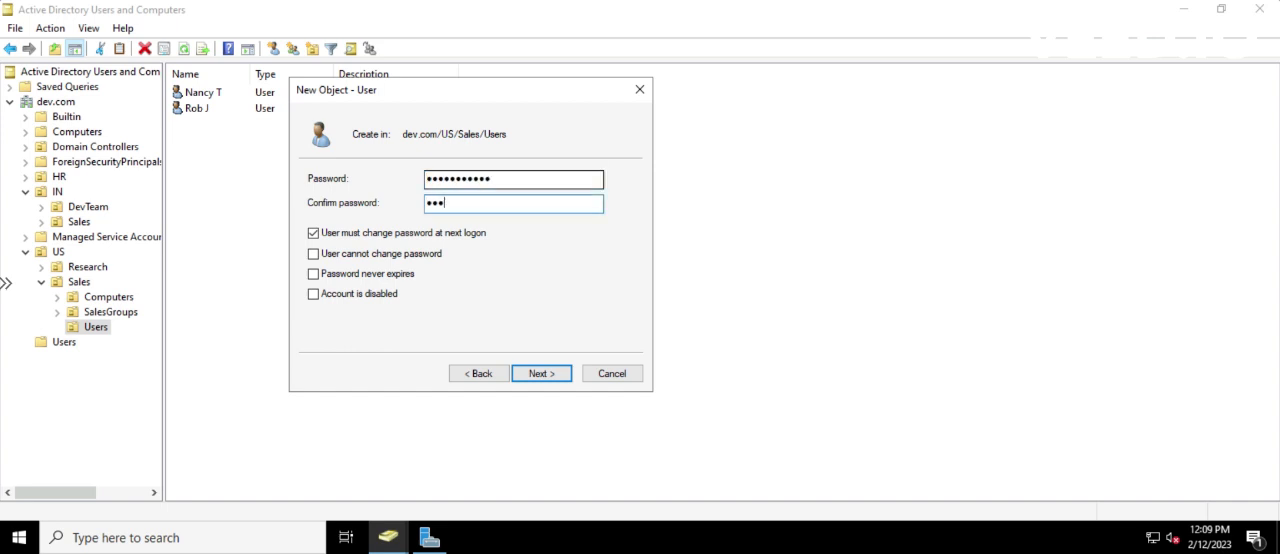
text(*****)
Keep the password change required at next logon, set the account as disabled, and finish creating the user
click(313, 232)
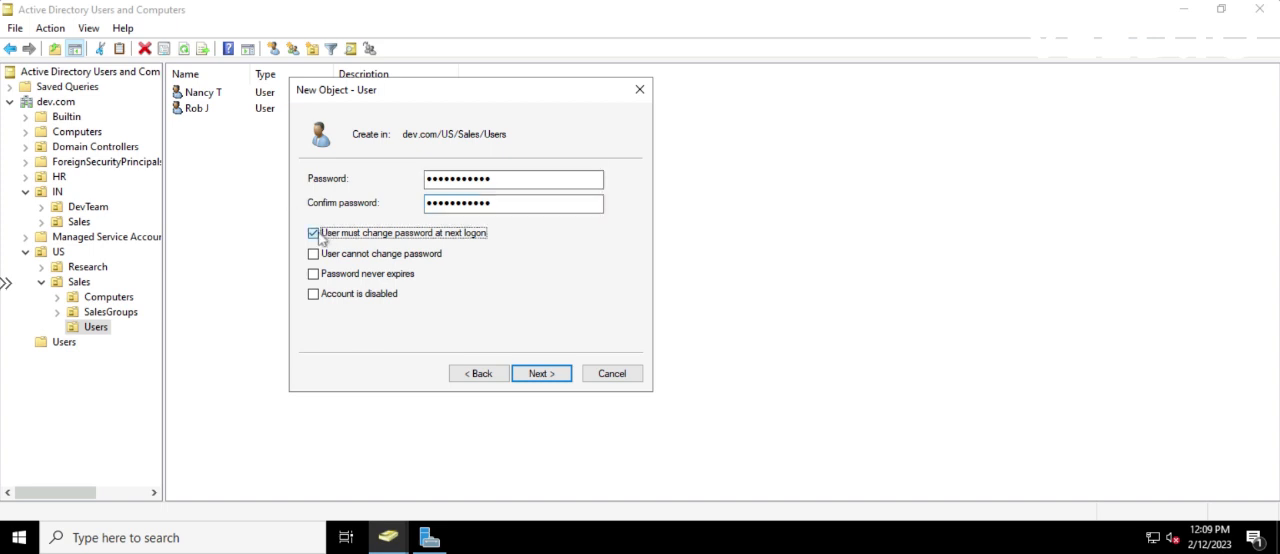
click(313, 233)
click(314, 295)
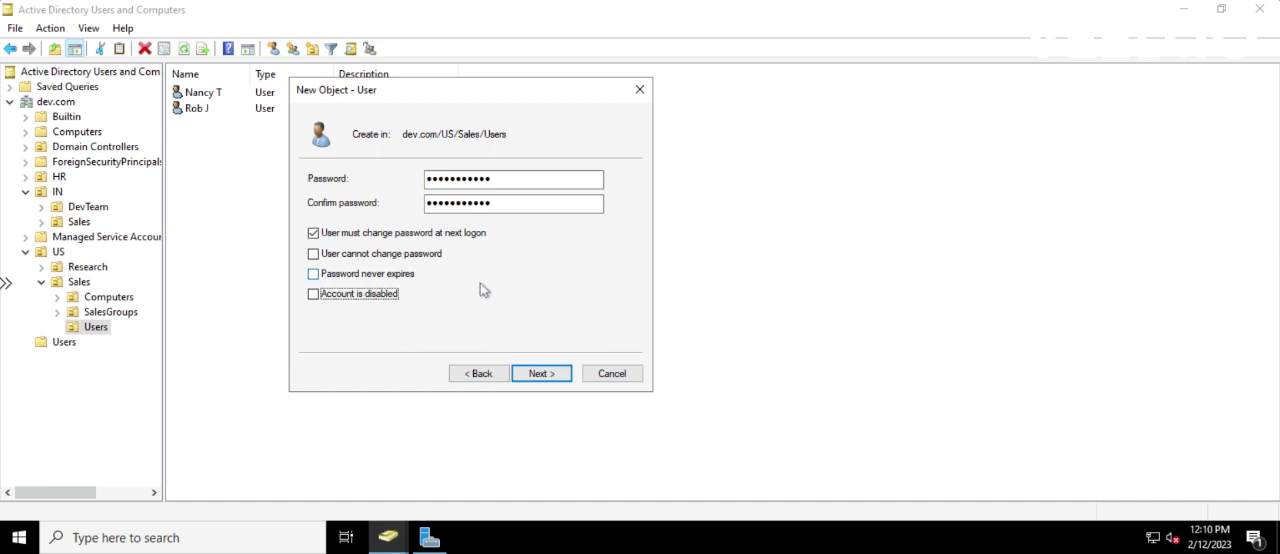
click(560, 377)
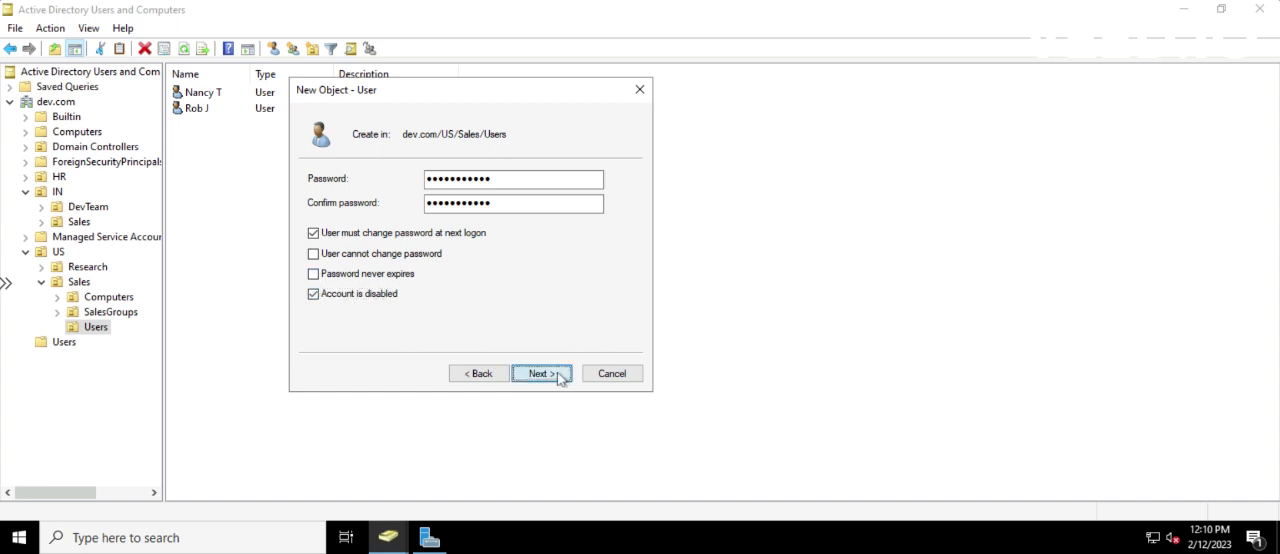
click(541, 373)
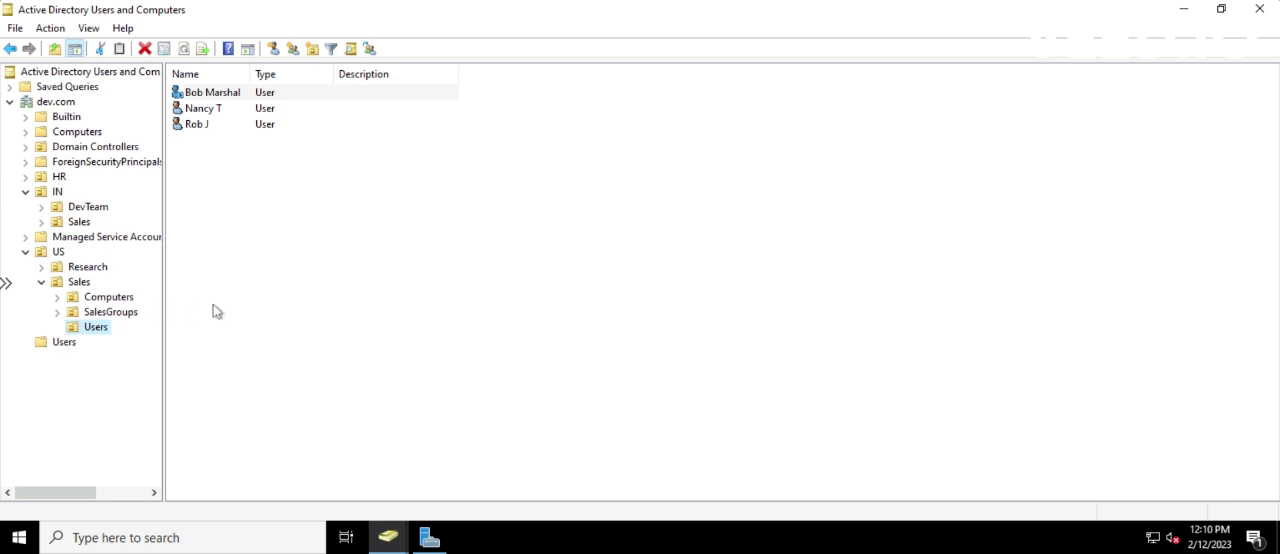
Enable the newly created user account in the US > Sales Users unit
right_click(209, 93)
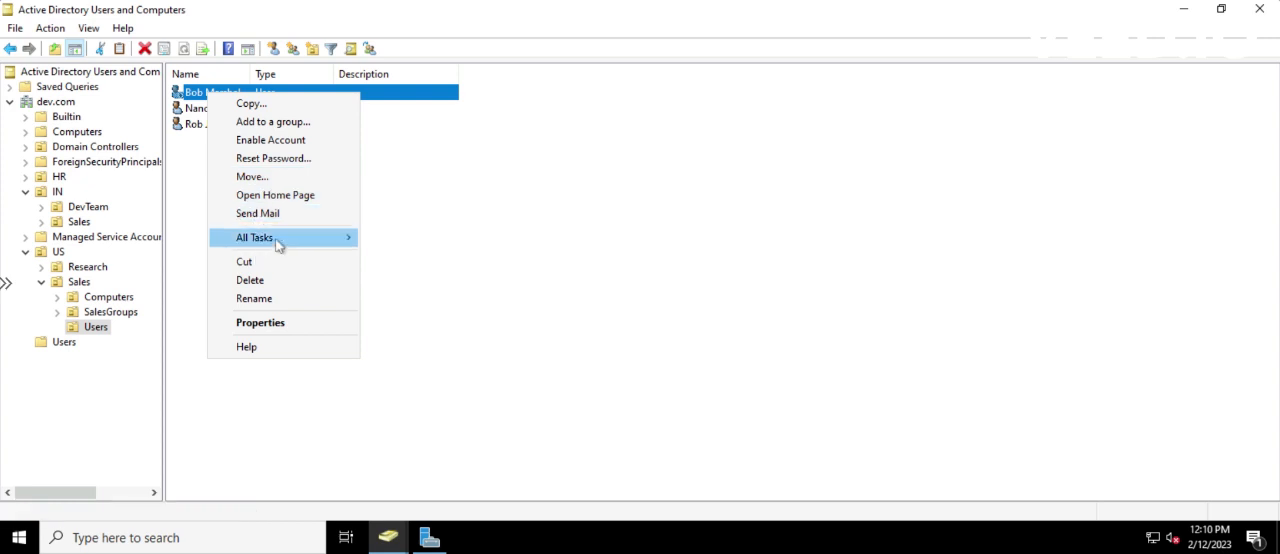
click(257, 143)
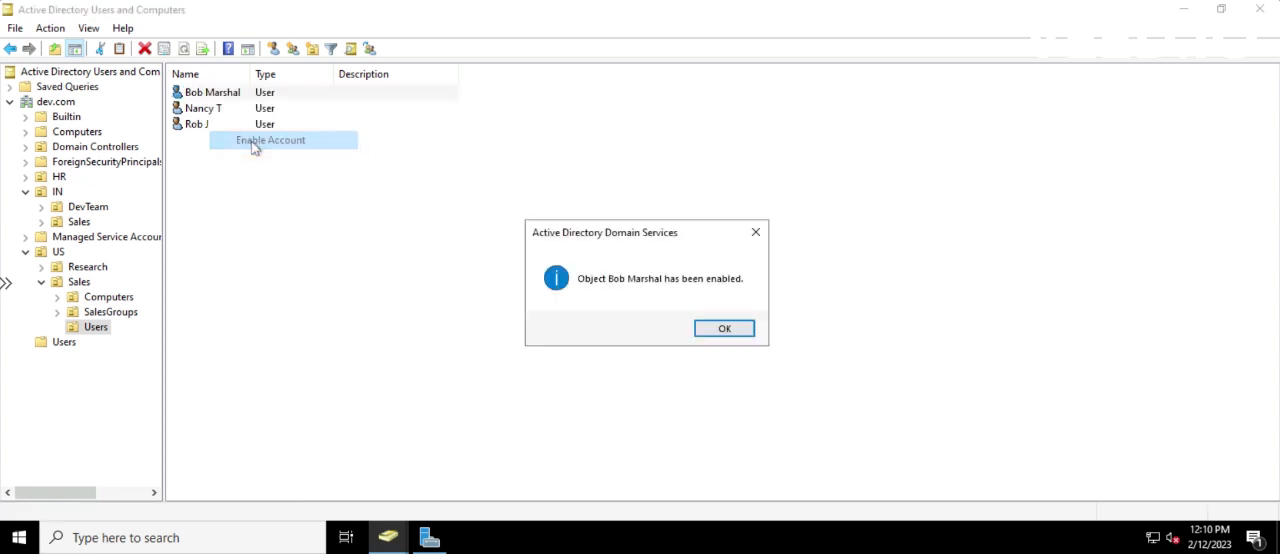
click(725, 330)
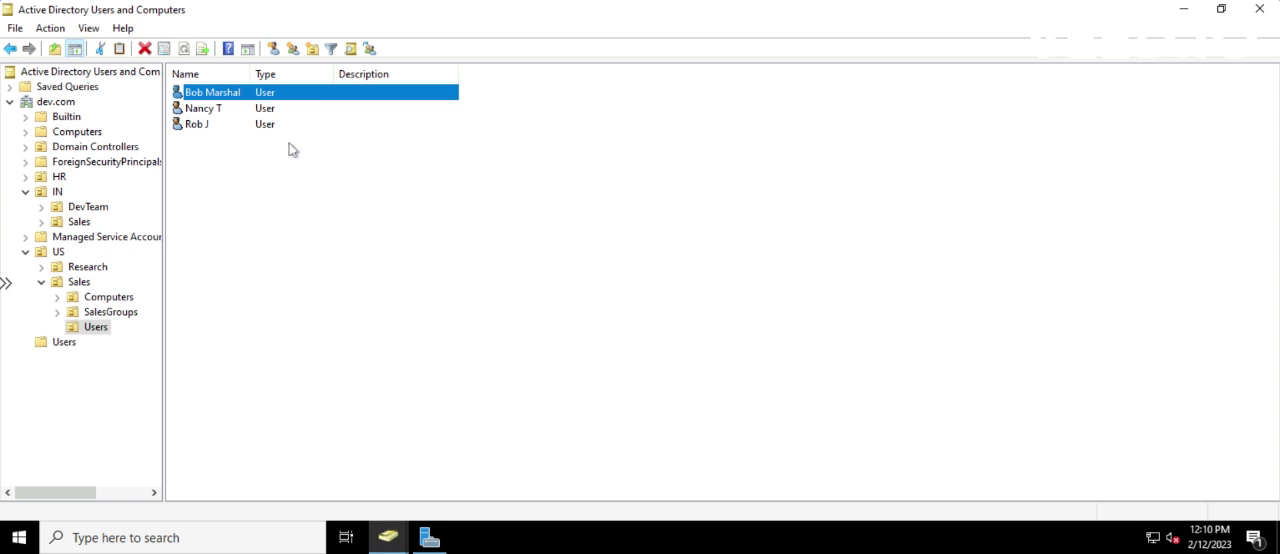
Examine the Reset Password options for the new user and close them without resetting the password
right_click(207, 93)
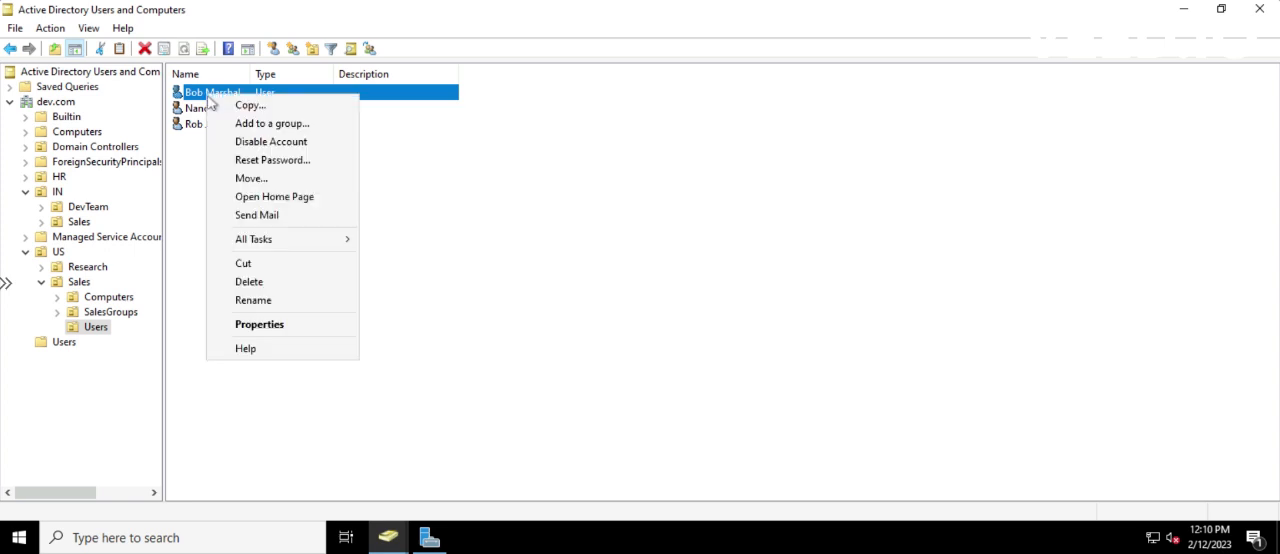
click(252, 160)
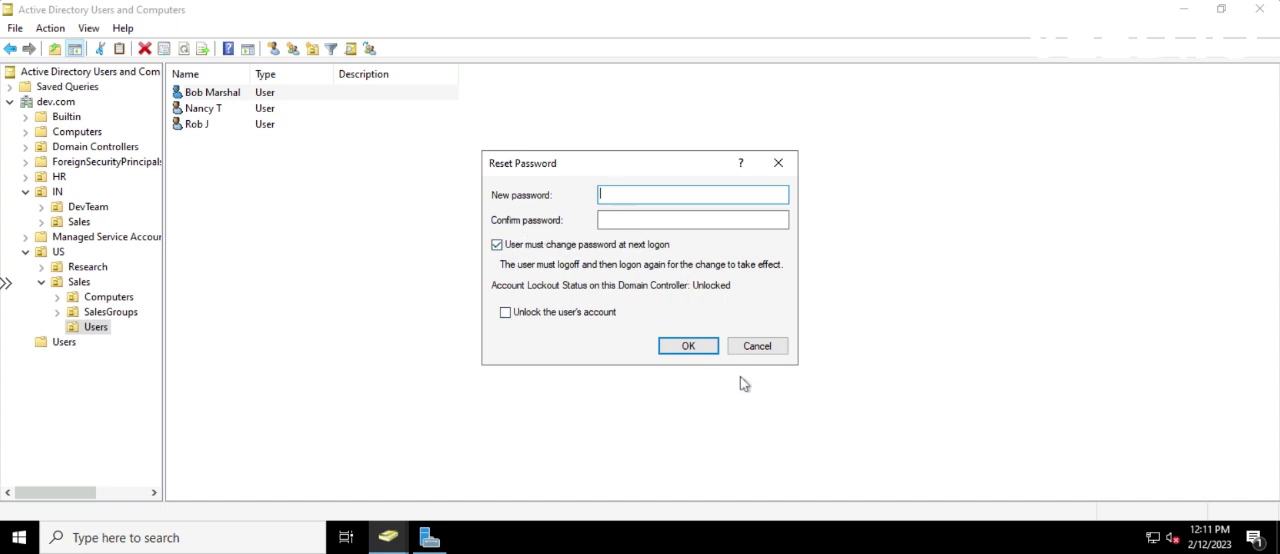
click(751, 349)
click(433, 323)
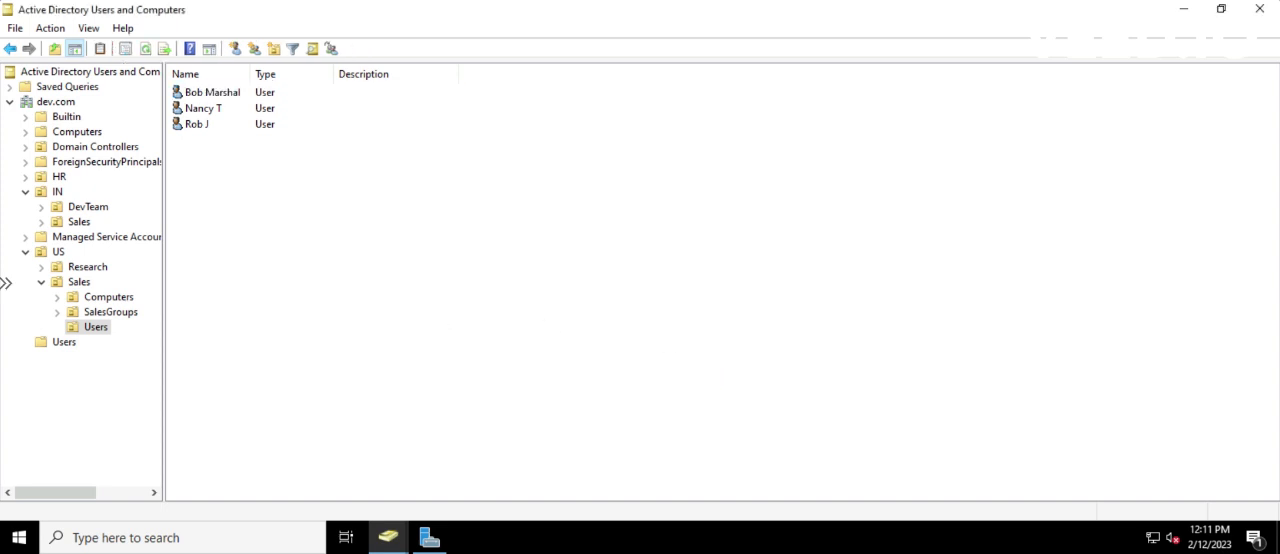
Open the new user's properties and examine the general Office, Telephone number and E-mail fields
click(205, 92)
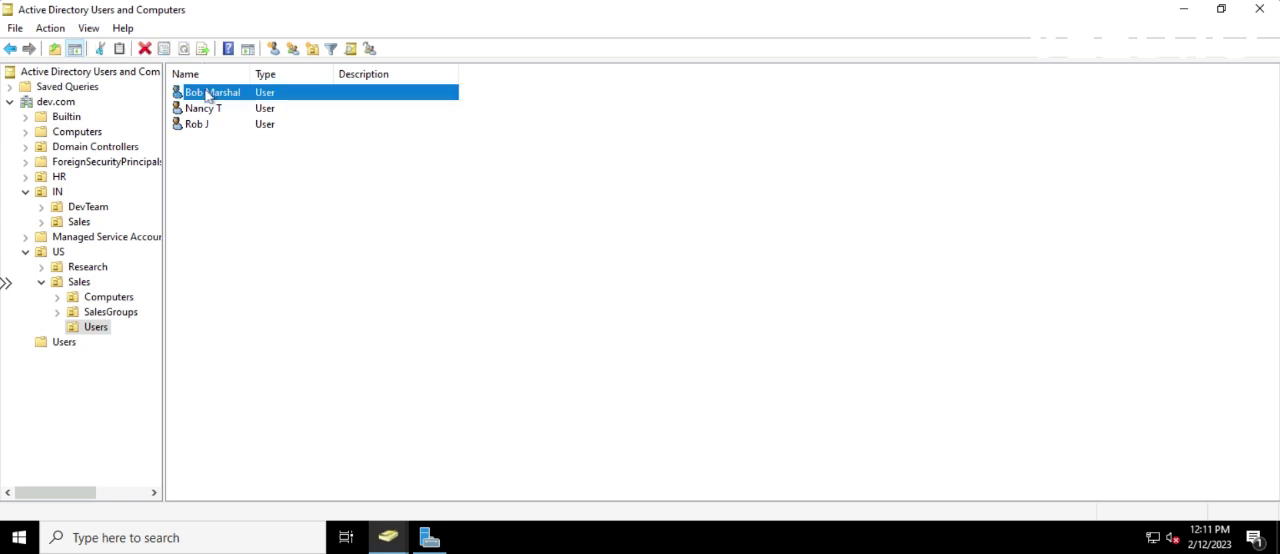
right_click(204, 91)
click(254, 319)
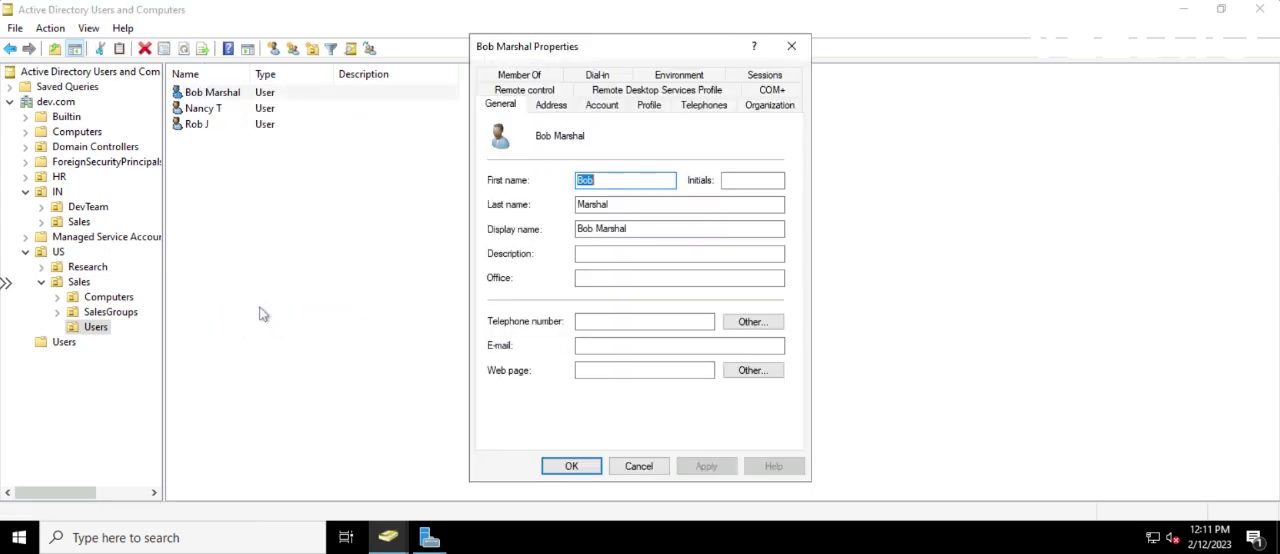
click(589, 276)
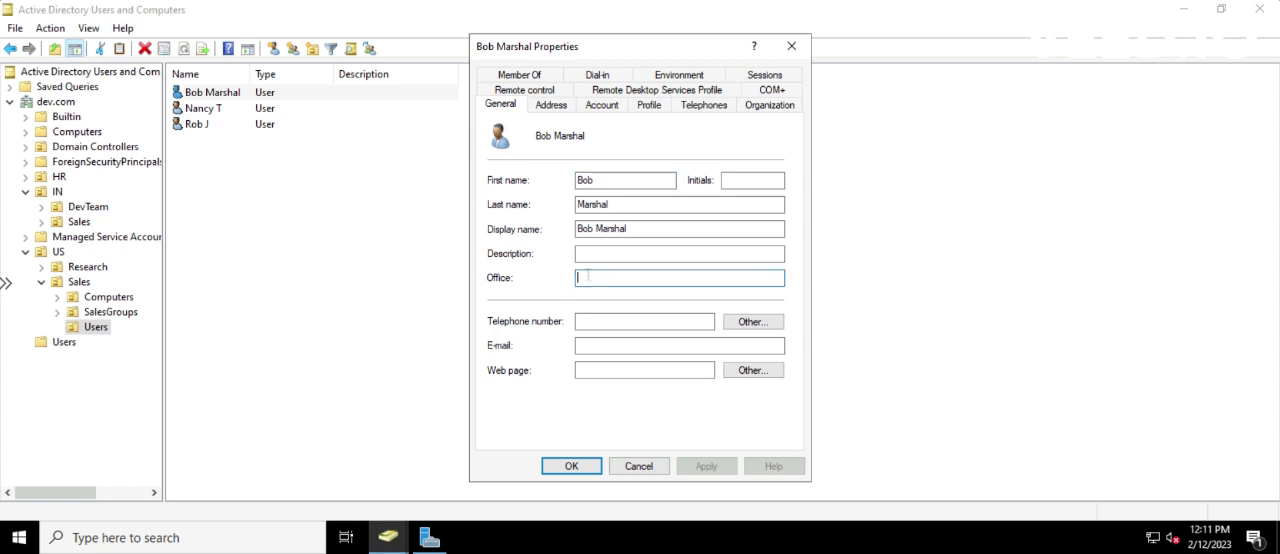
click(592, 320)
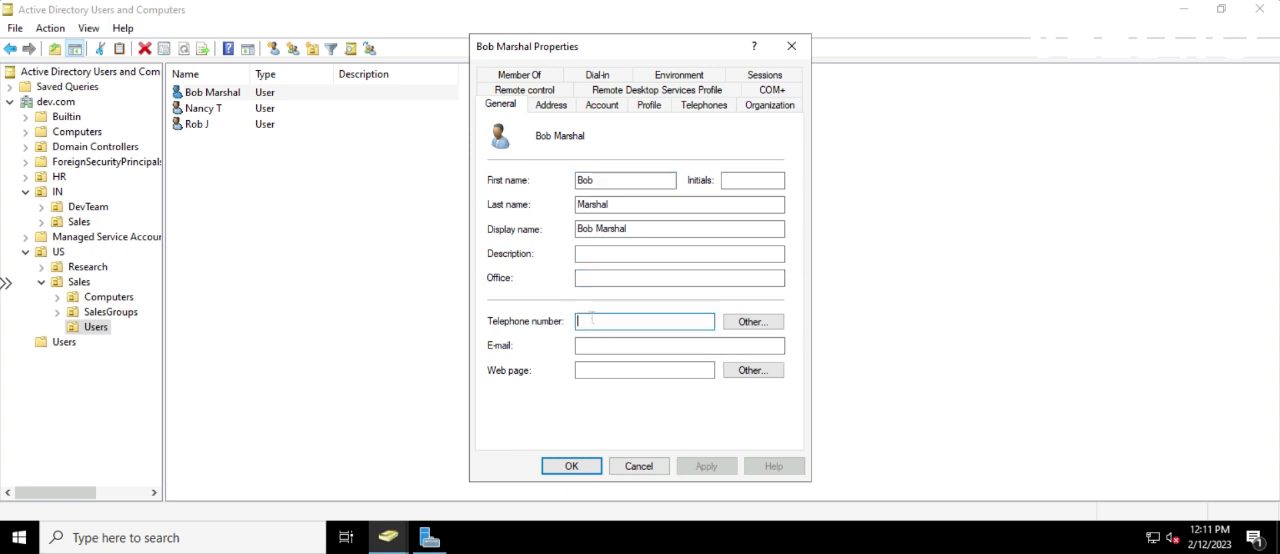
click(592, 346)
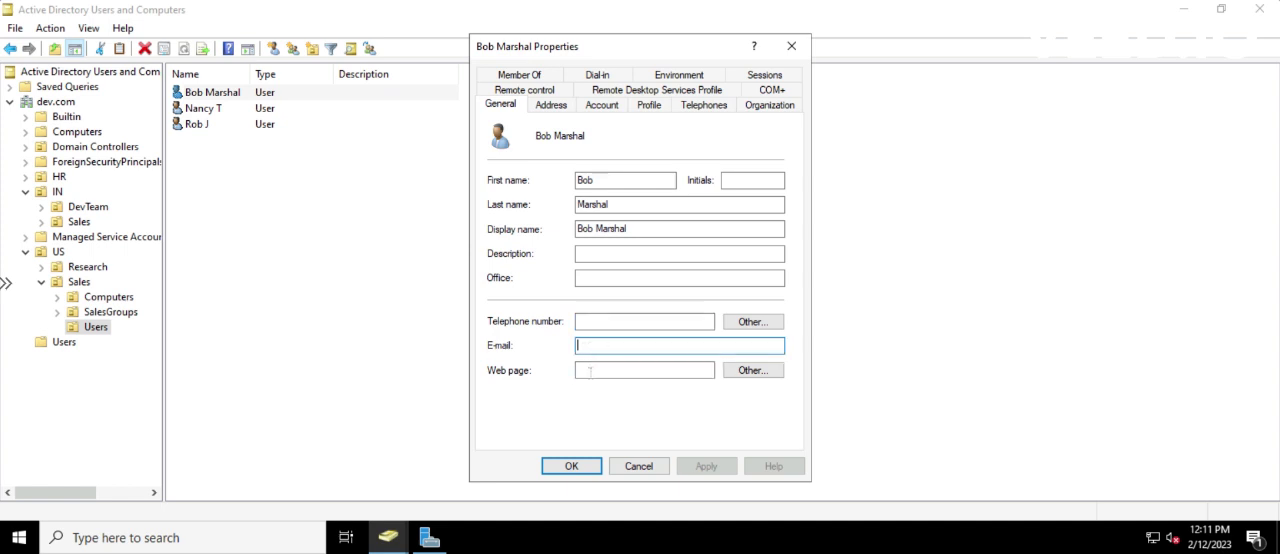
Examine the user's address, general, account, logon hours and organization properties
click(558, 106)
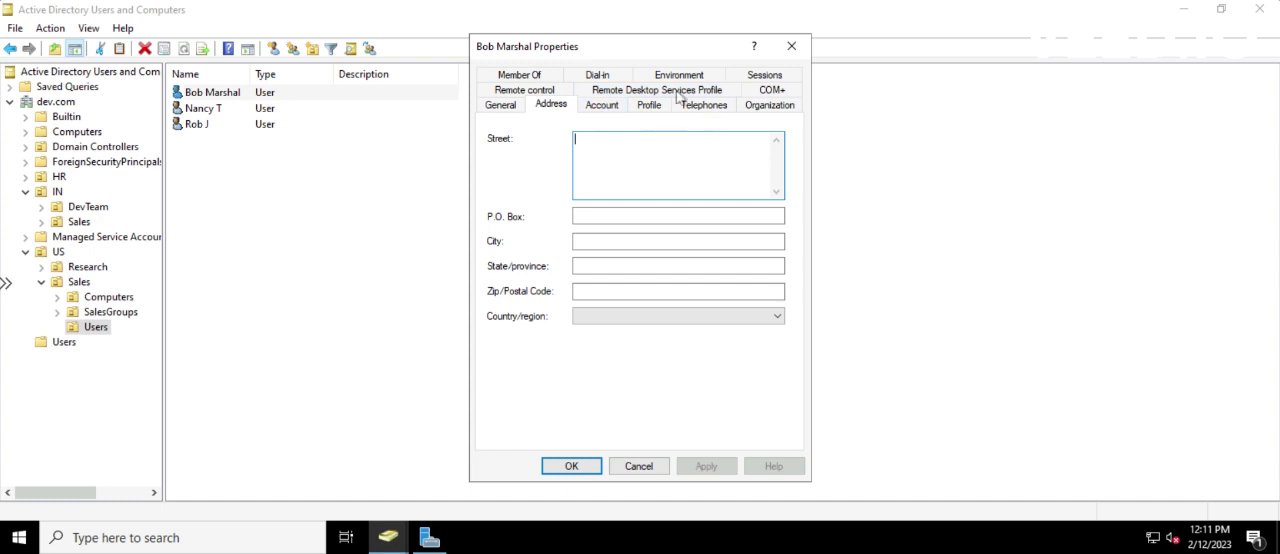
click(507, 108)
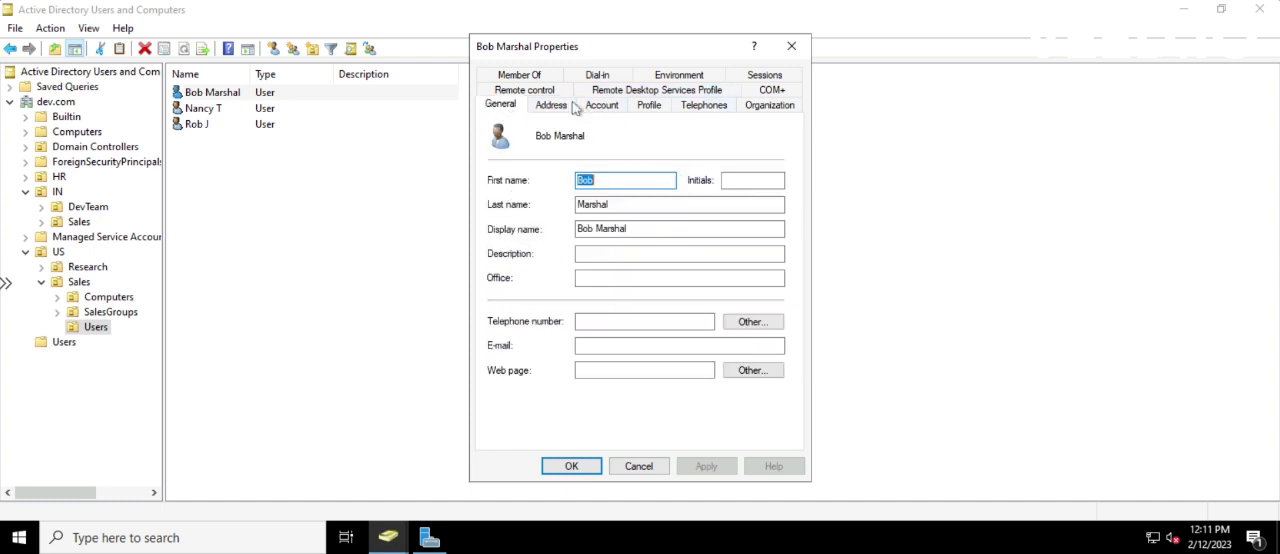
click(615, 106)
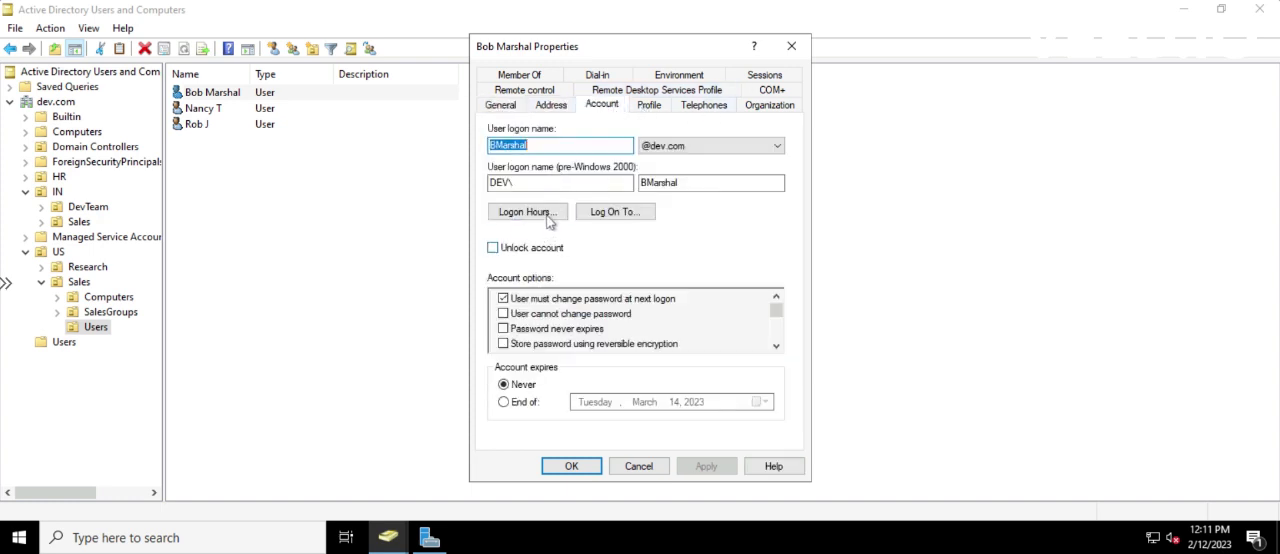
click(546, 216)
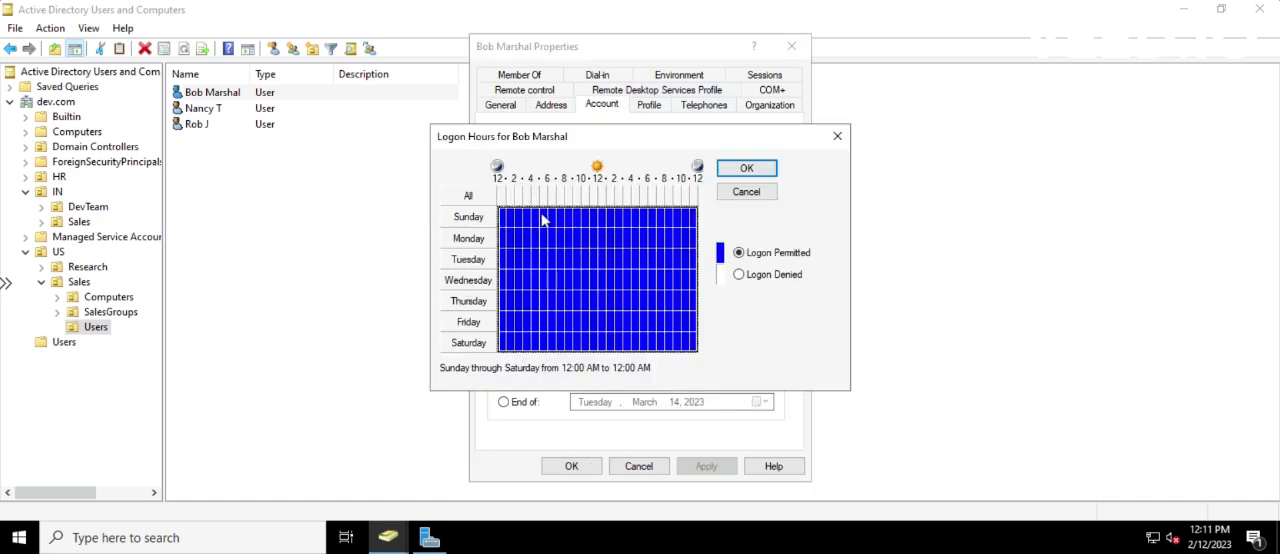
click(757, 188)
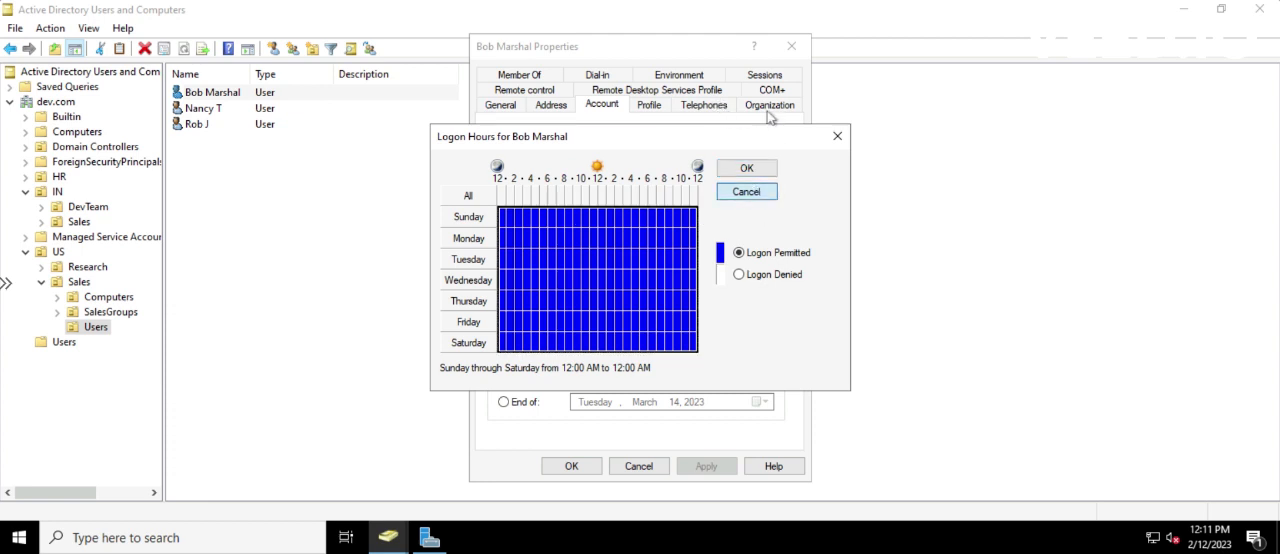
click(746, 168)
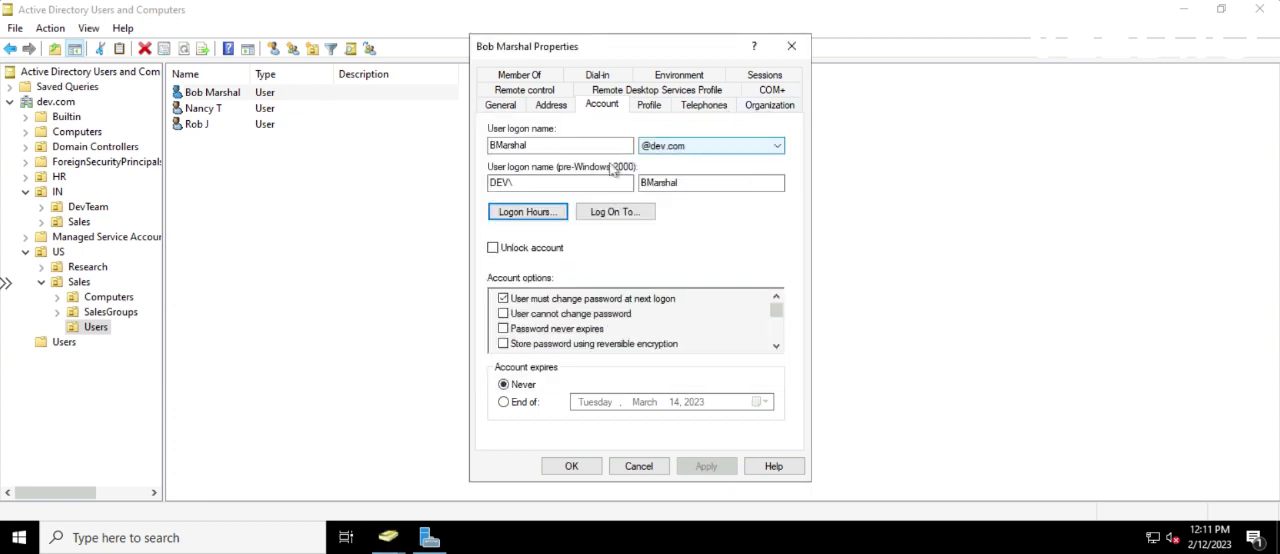
click(752, 108)
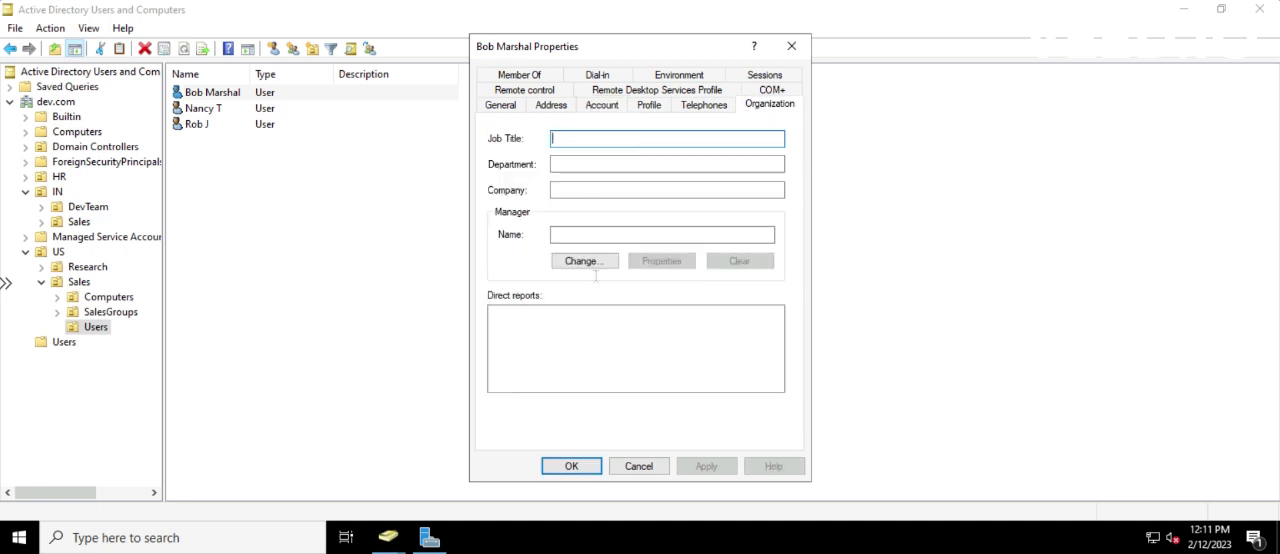
Add the user to the SalesManager group, apply the membership, and close the user's properties
click(522, 75)
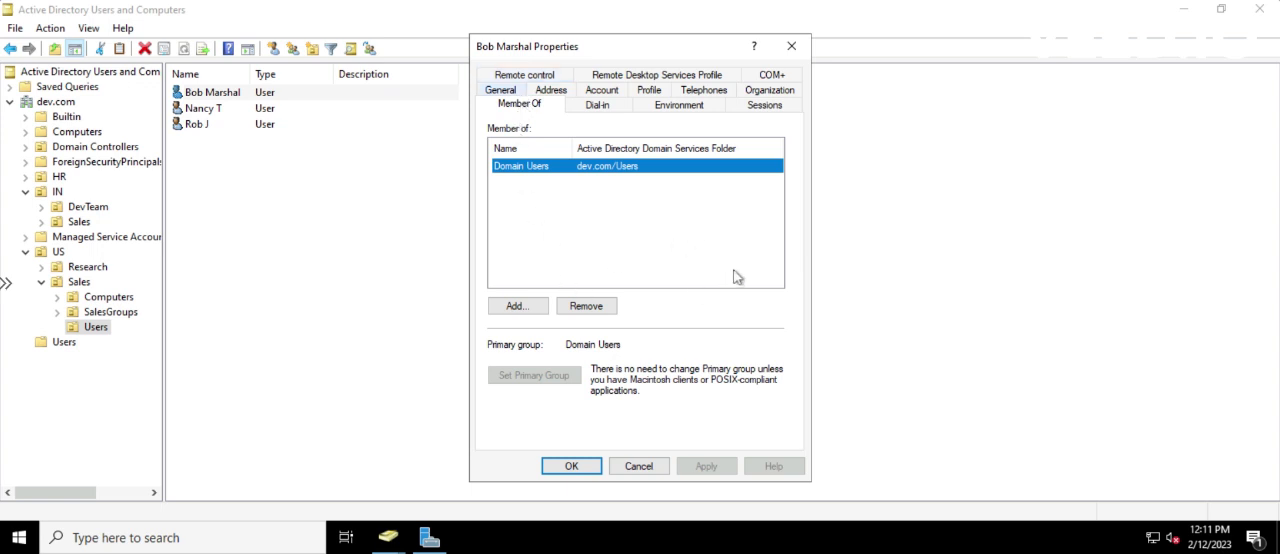
click(520, 308)
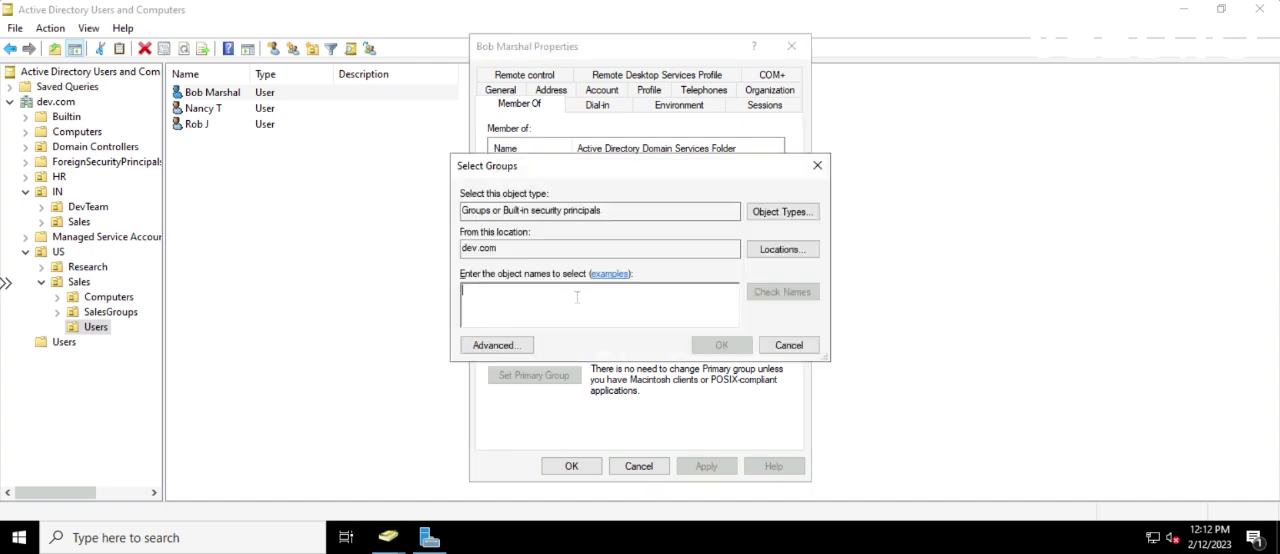
text(sales)
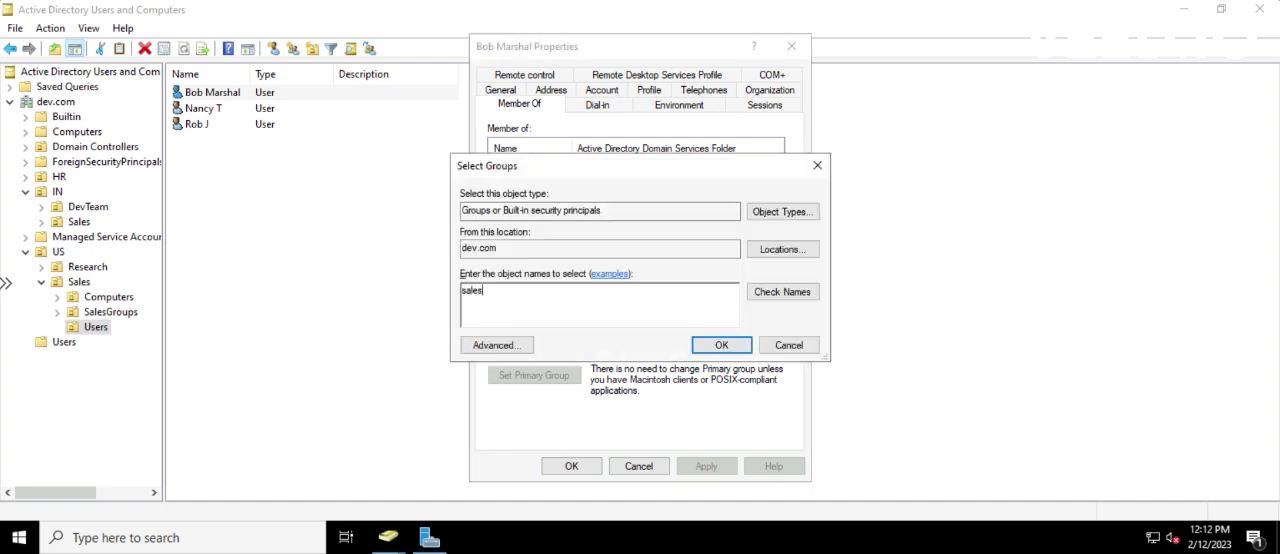
click(752, 291)
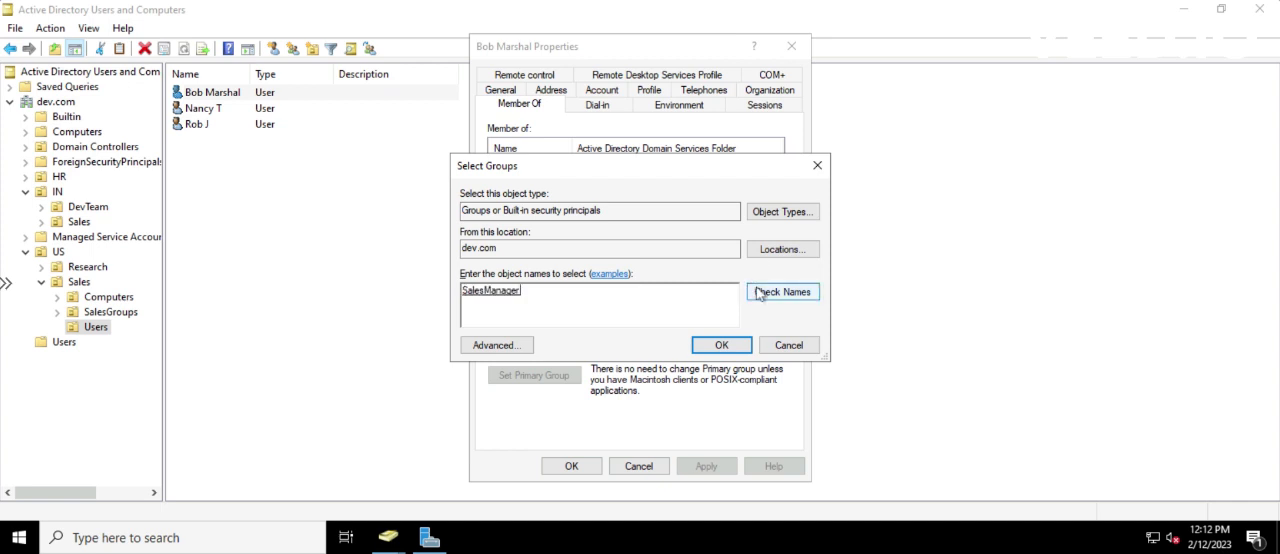
click(718, 345)
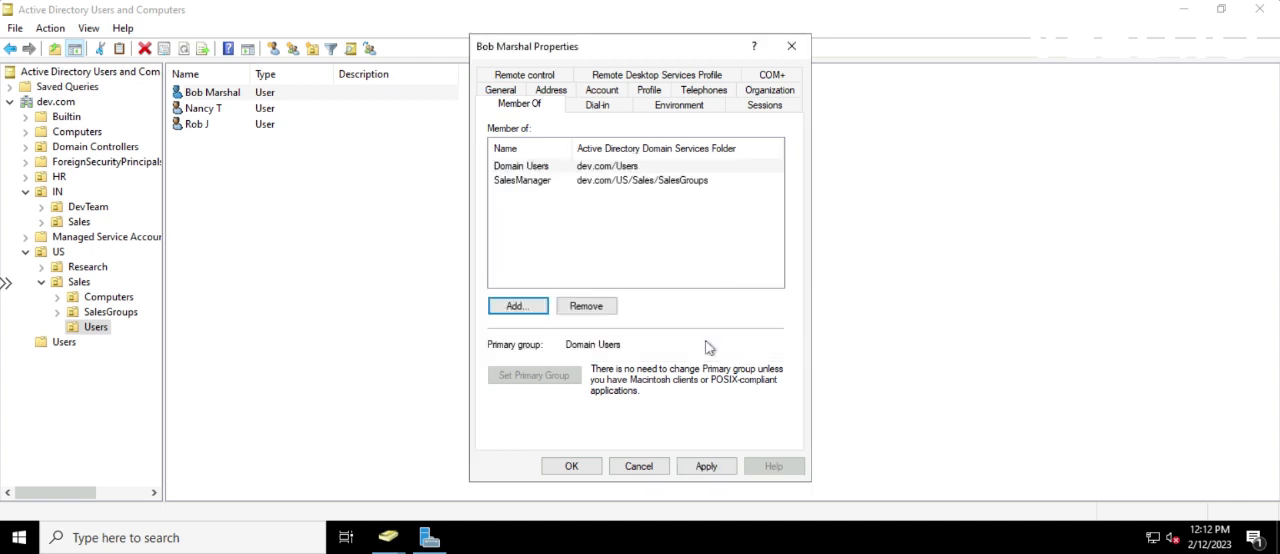
click(714, 465)
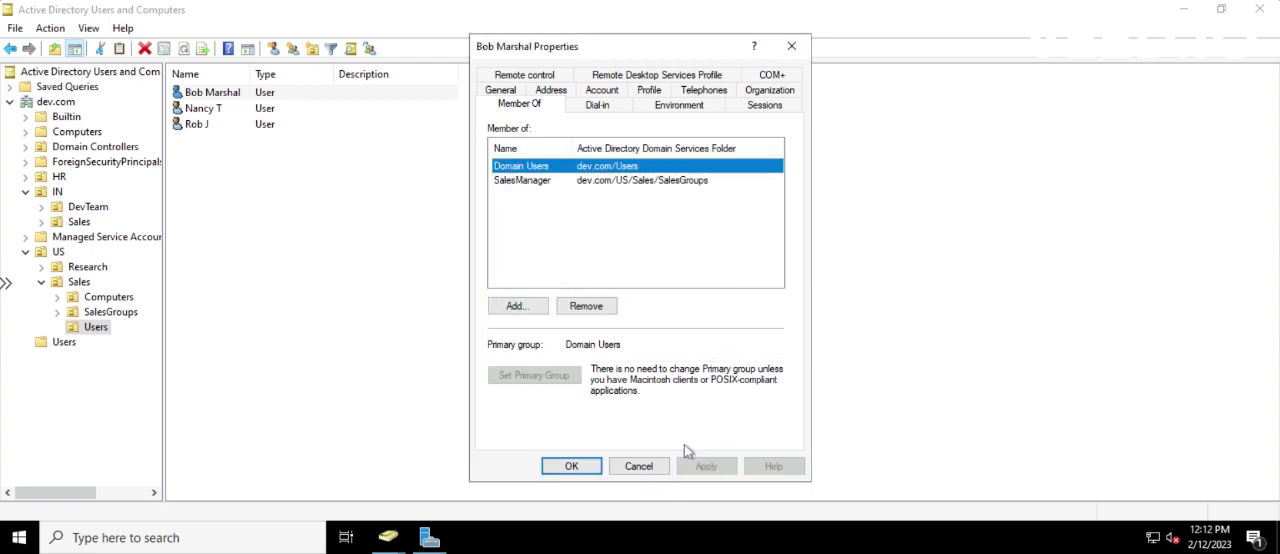
click(501, 90)
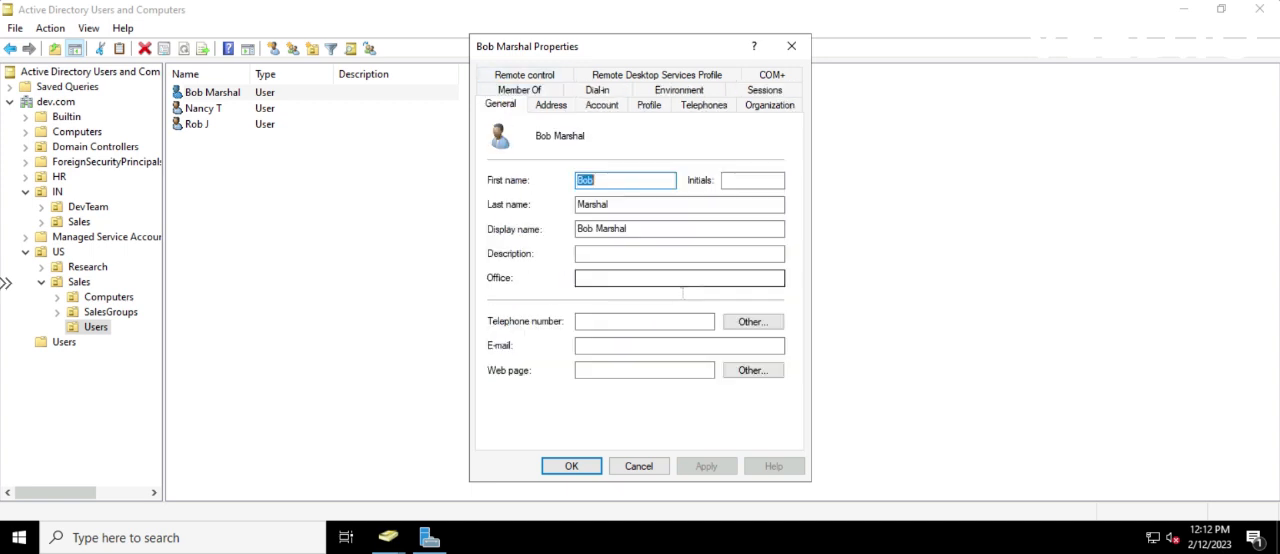
click(639, 466)
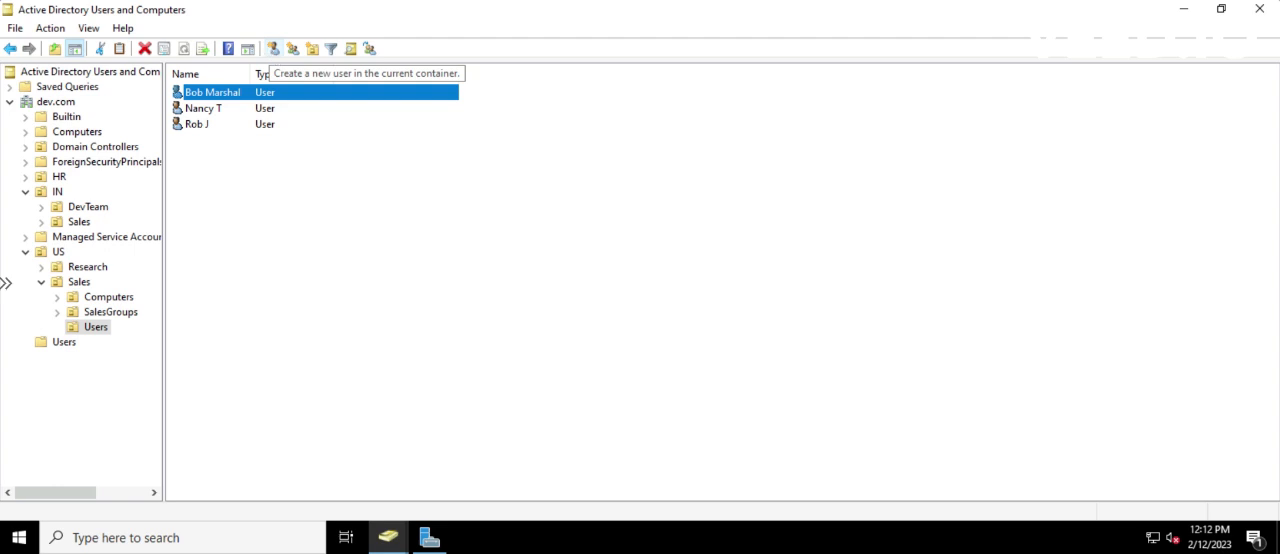
Start a new user in the US > Sales Users unit and set the first name to _template
click(266, 166)
right_click(264, 164)
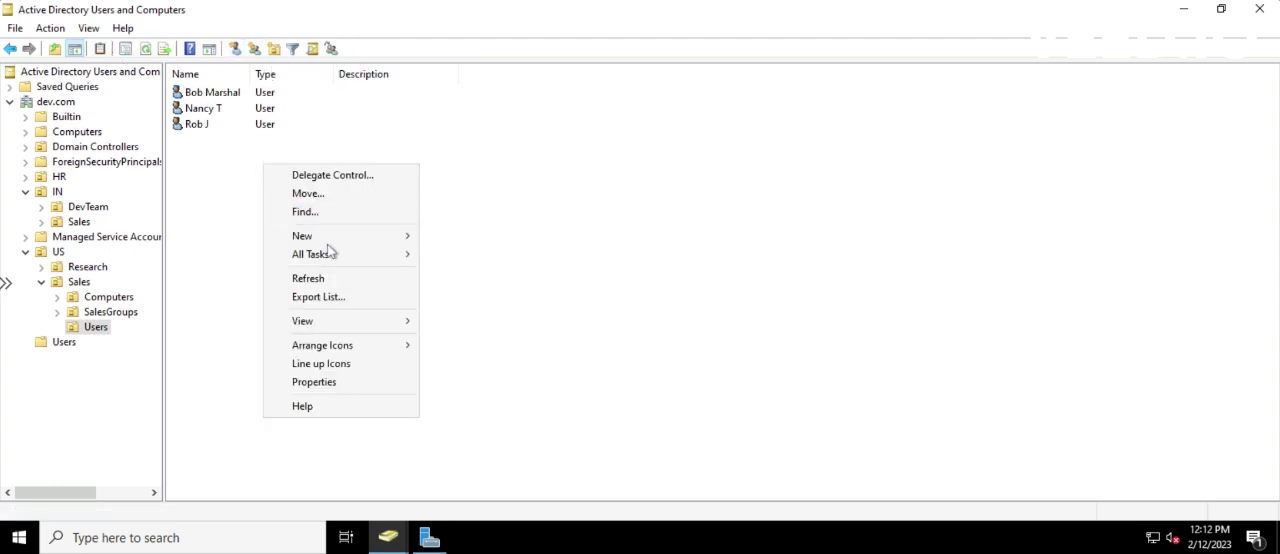
mouse_move(343, 240)
click(460, 401)
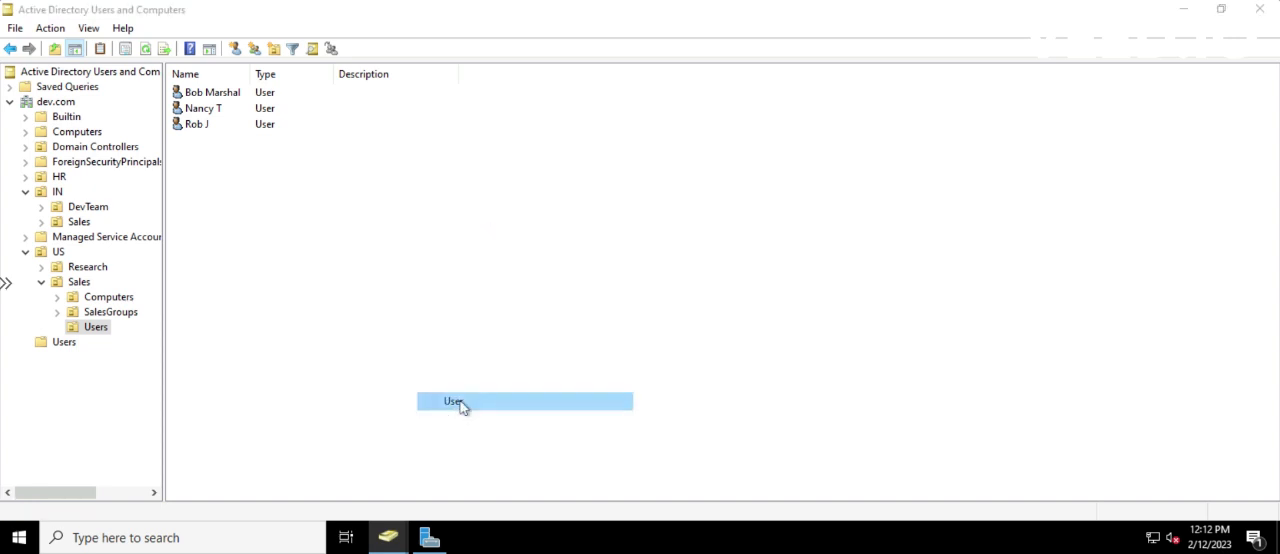
drag(242, 30, 555, 104)
text(_t)
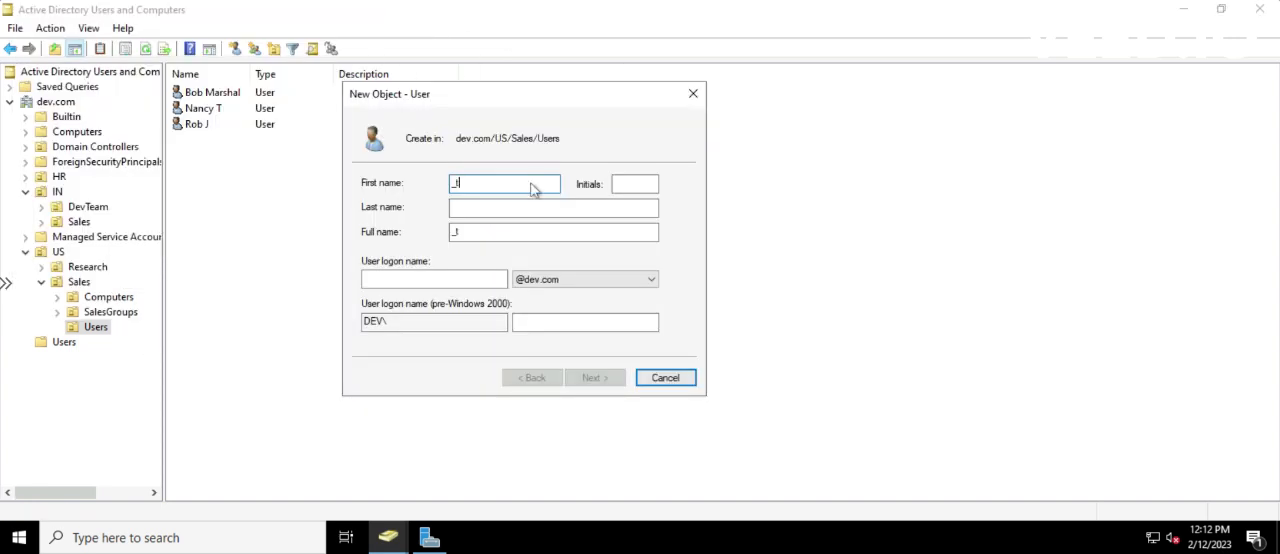
text(emplate)
Set the new user's logon name to _template and continue to the password settings
click(370, 279)
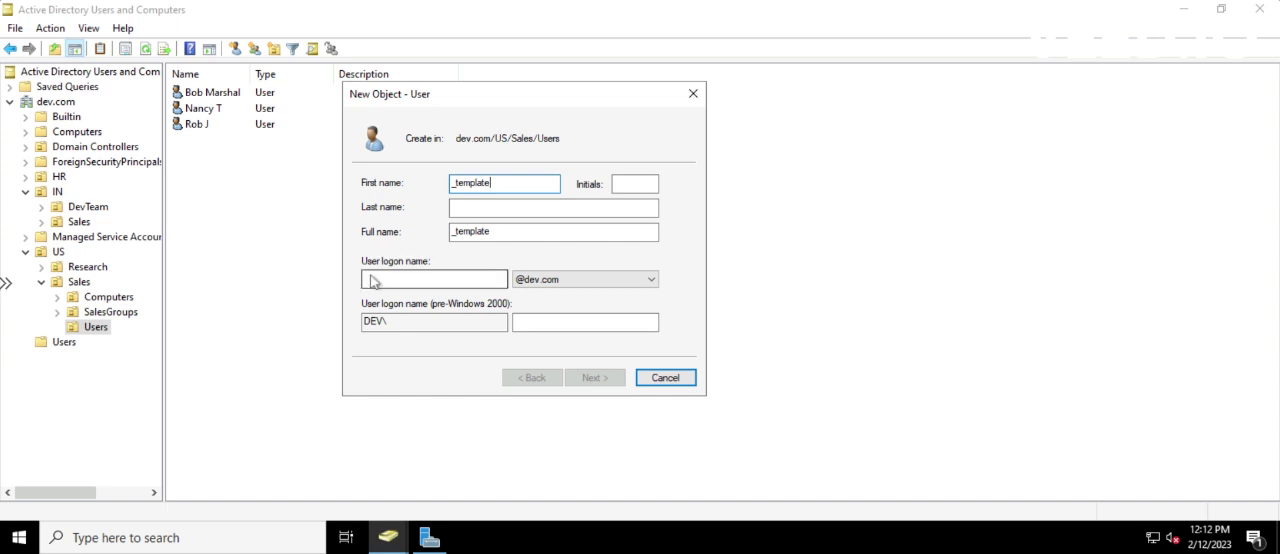
text(_)
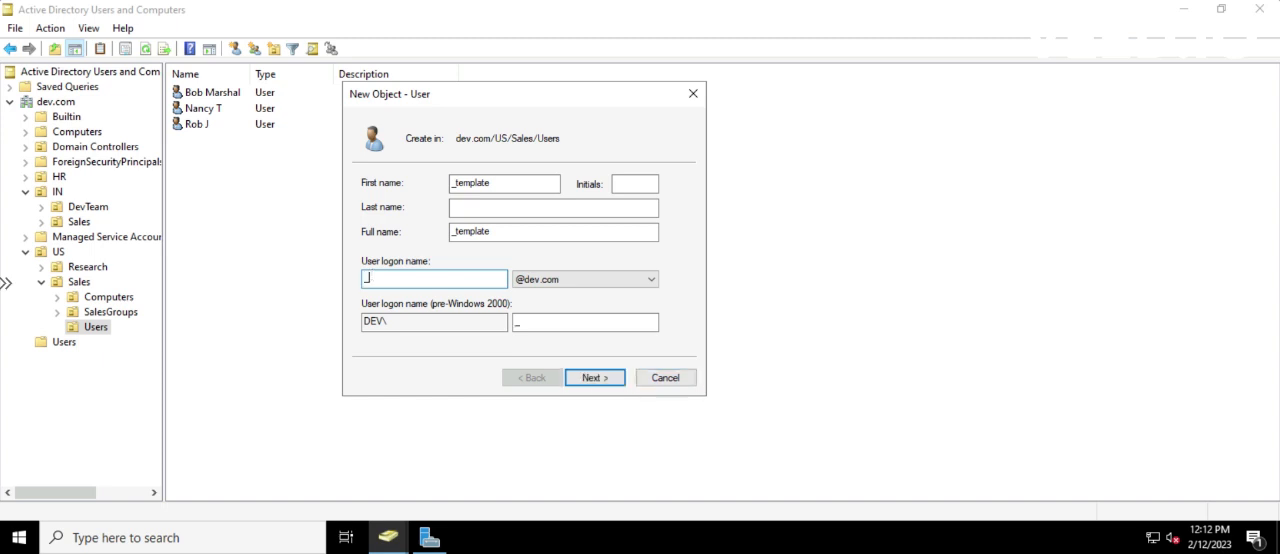
text(template)
click(597, 377)
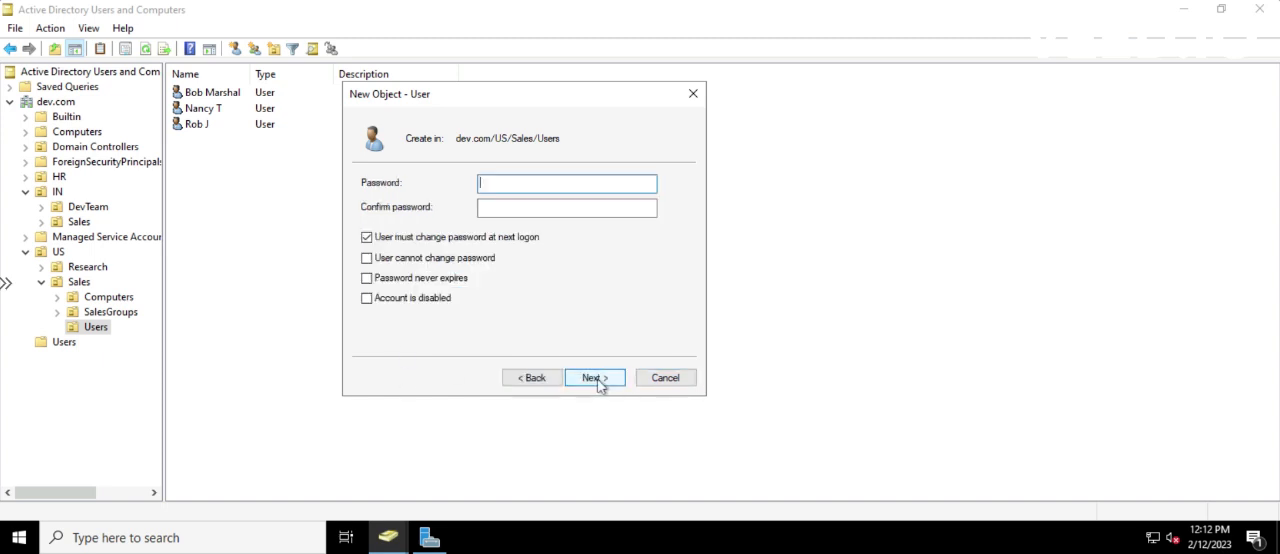
Enter and confirm the account password for _template, set the account as disabled, and try to continue
text(P)
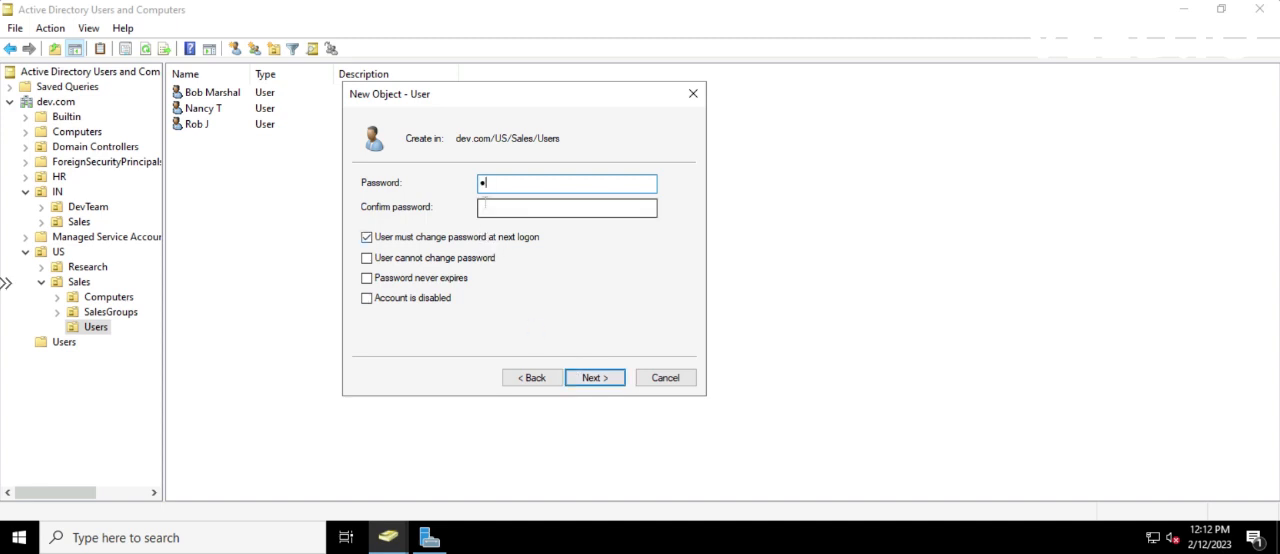
text(@ssw)
key(Tab)
text(P)
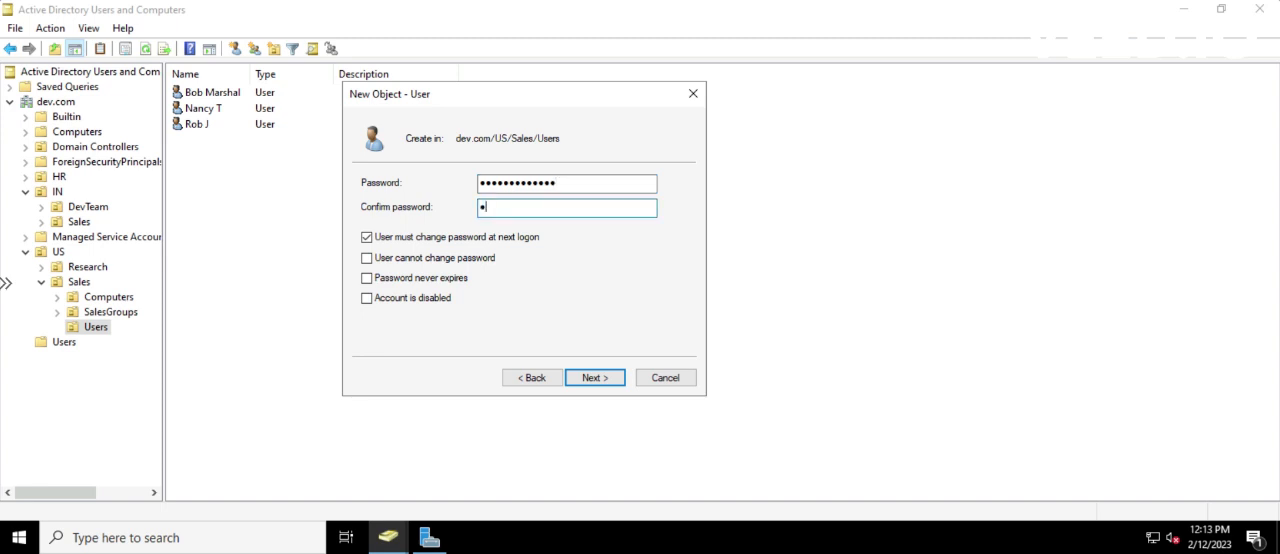
text(@ss)
click(367, 299)
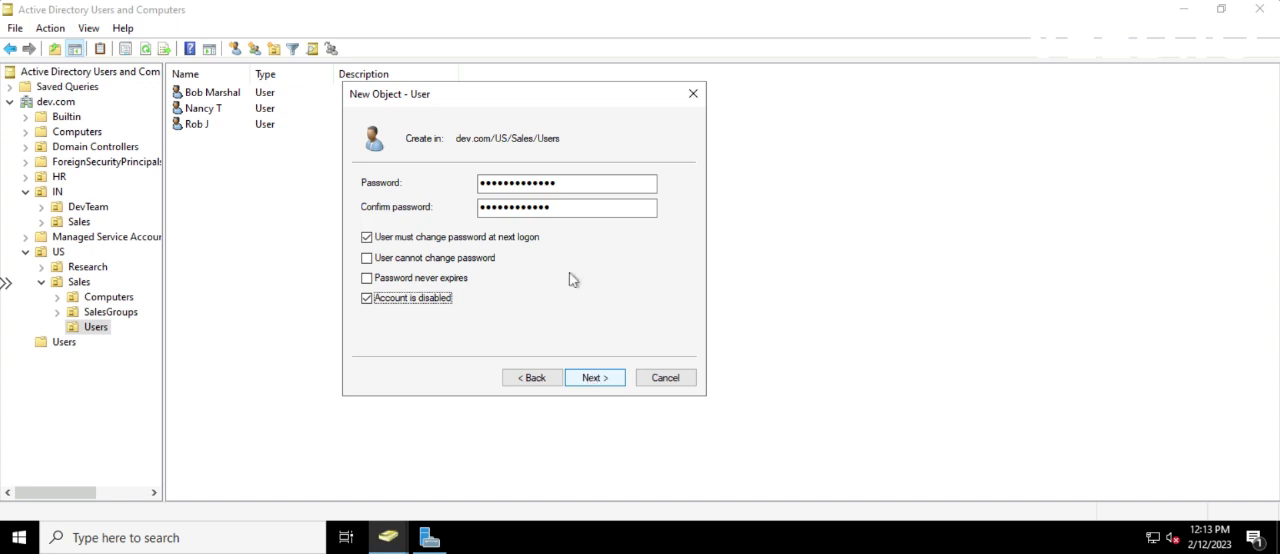
click(557, 206)
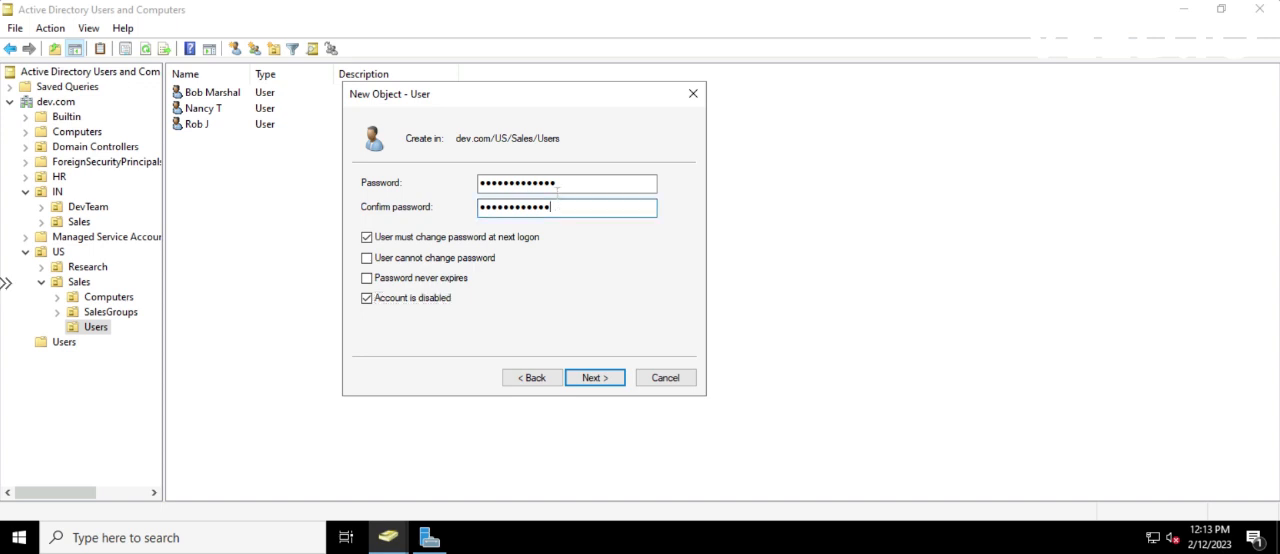
click(562, 182)
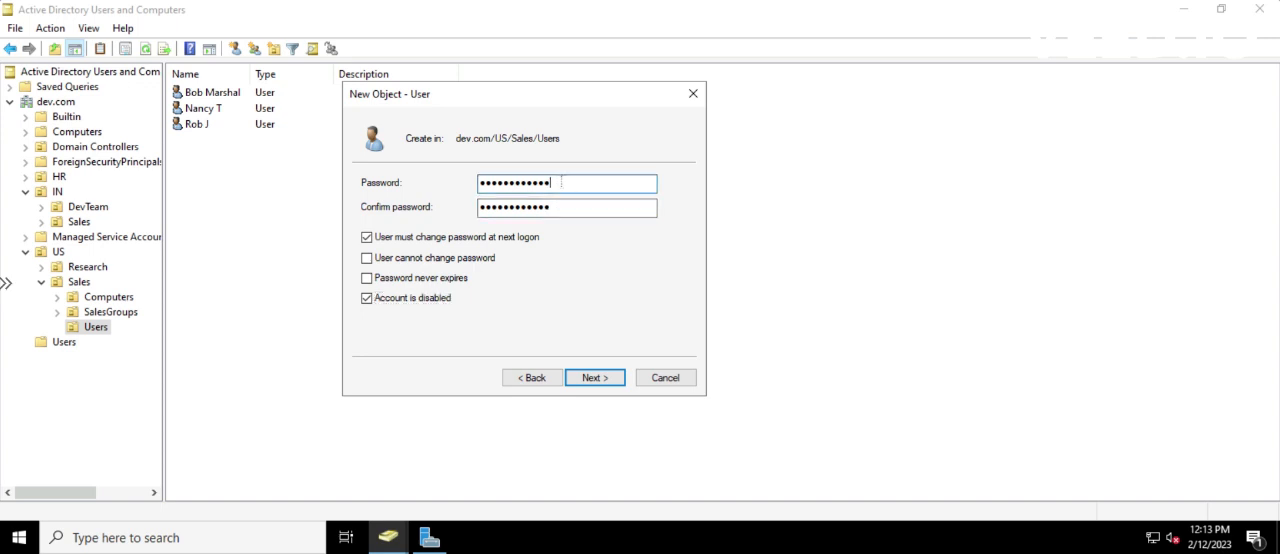
click(592, 385)
click(687, 331)
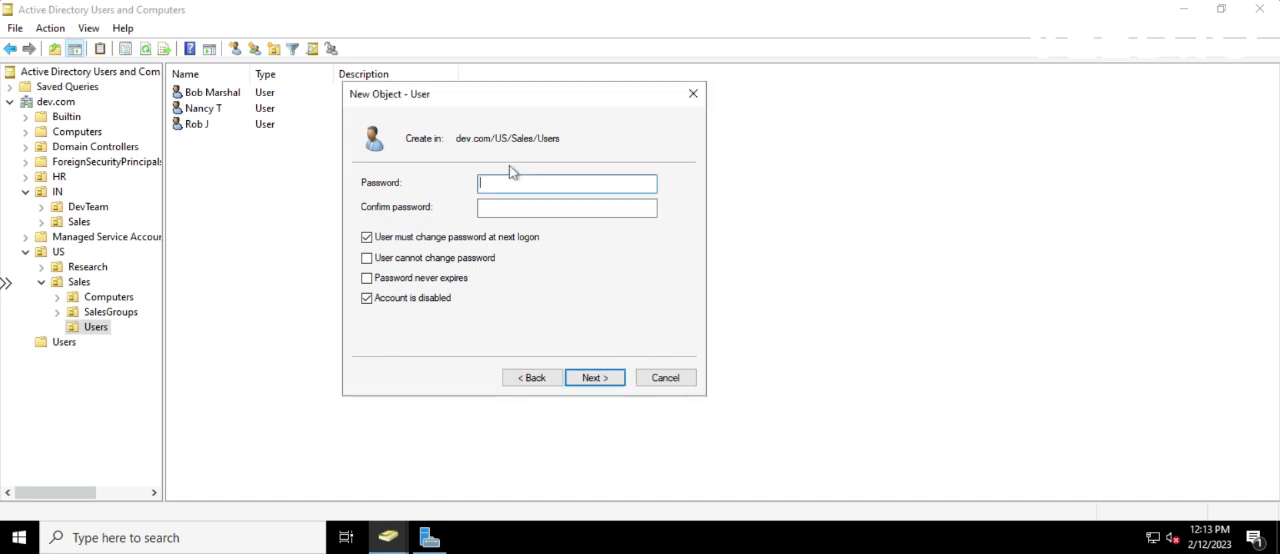
Re-enter and confirm the account password for _template and finish creating the user
text(•)
key(BackSpace)
text(•••••••••••)
key(Tab)
text(•••••)
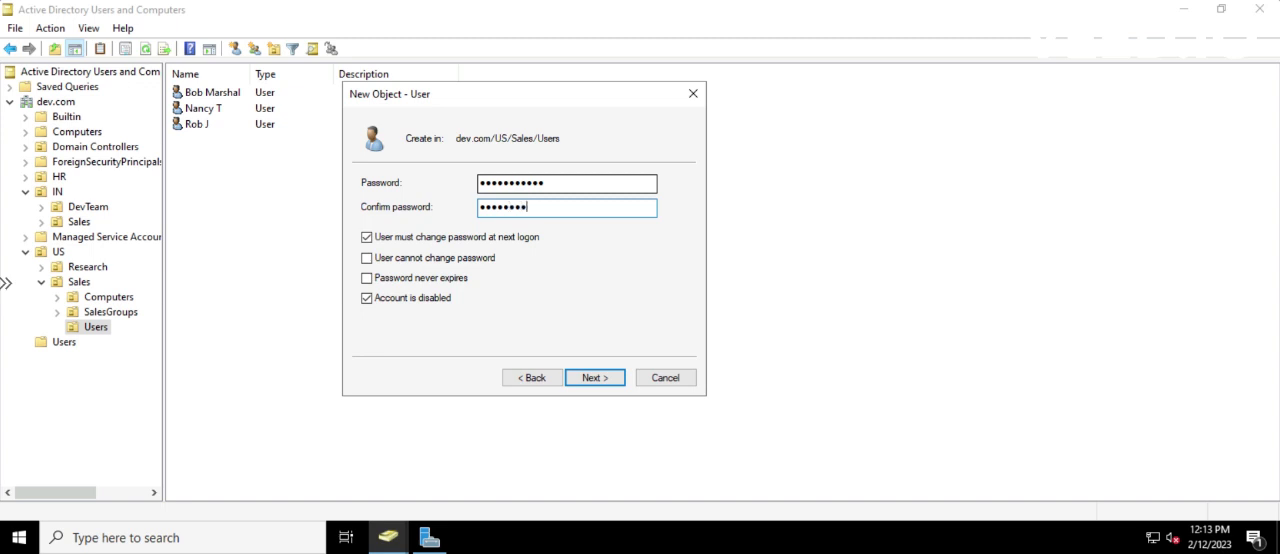
text(••••••)
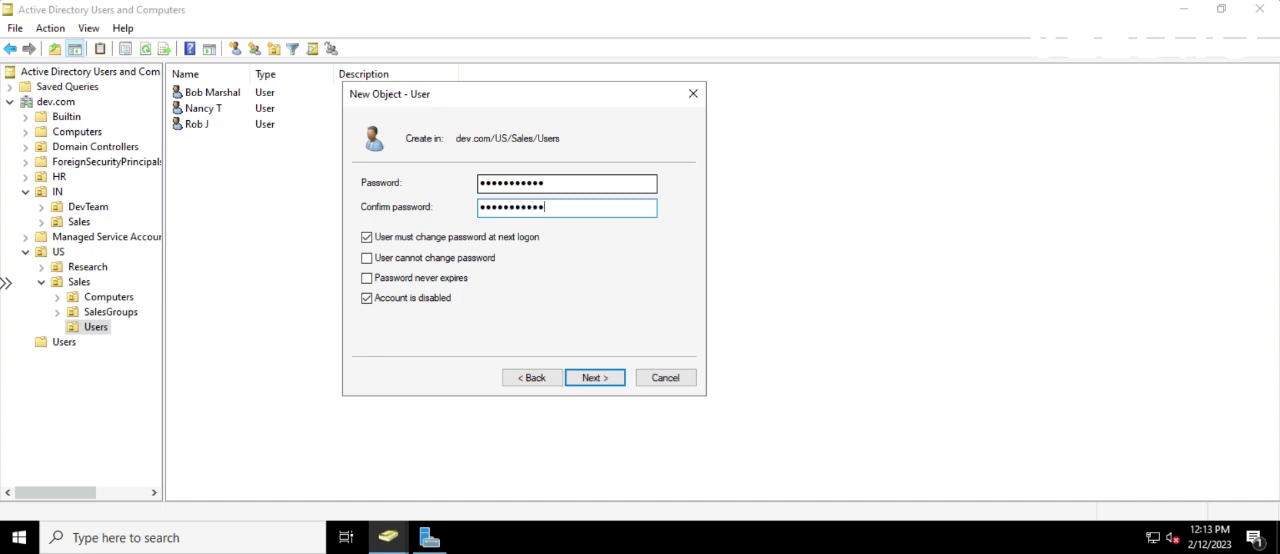
click(603, 382)
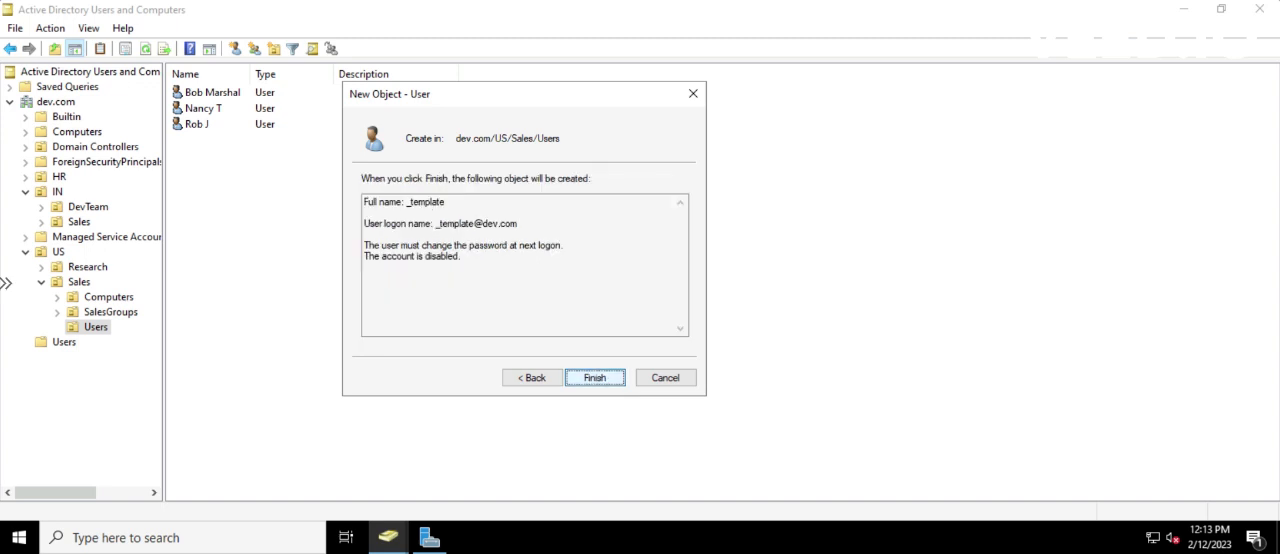
click(606, 388)
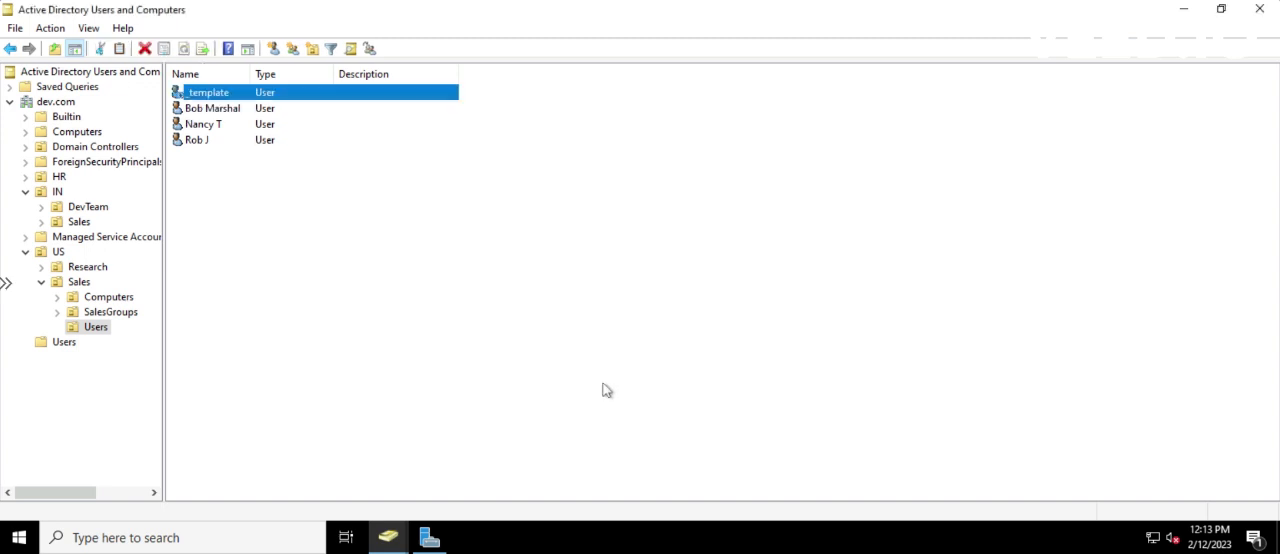
Open the properties of the _template user and set the Office field to US
right_click(208, 92)
click(260, 321)
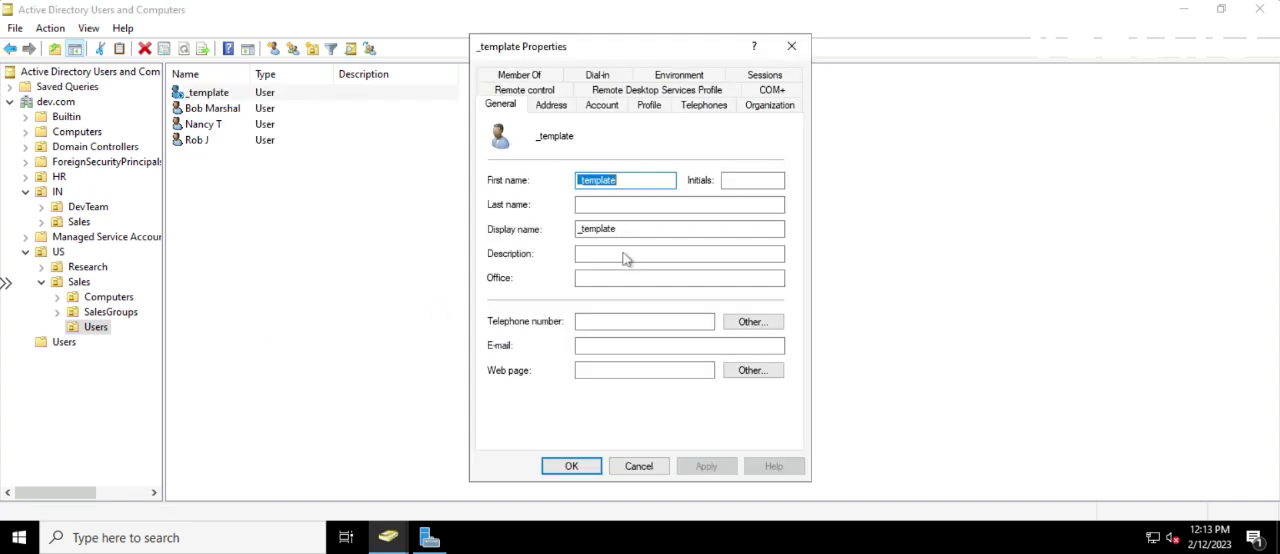
click(594, 277)
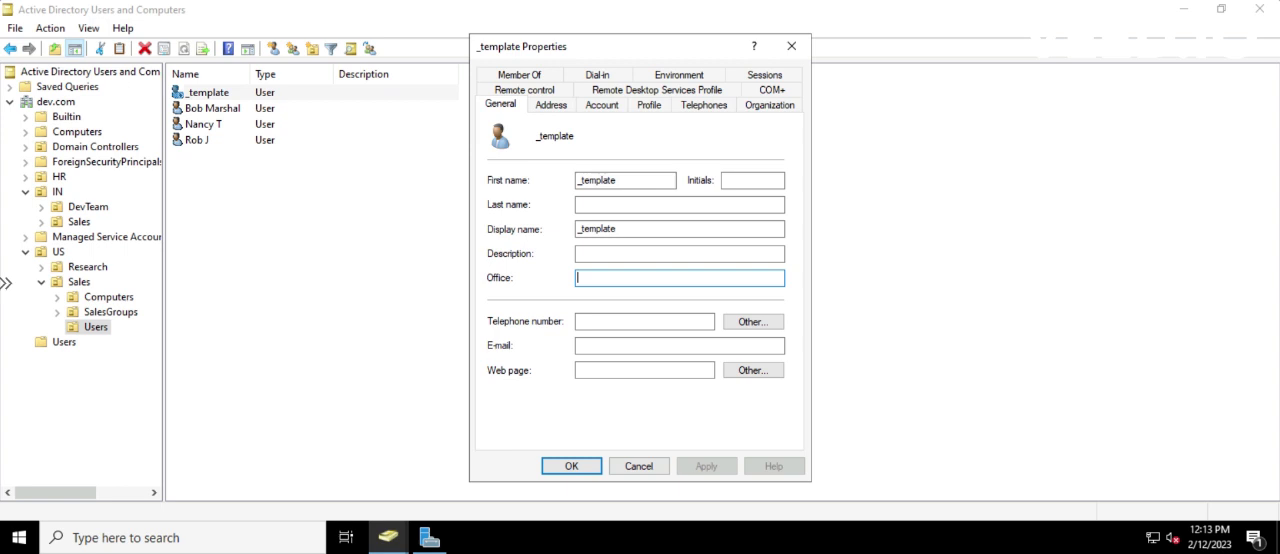
text(N)
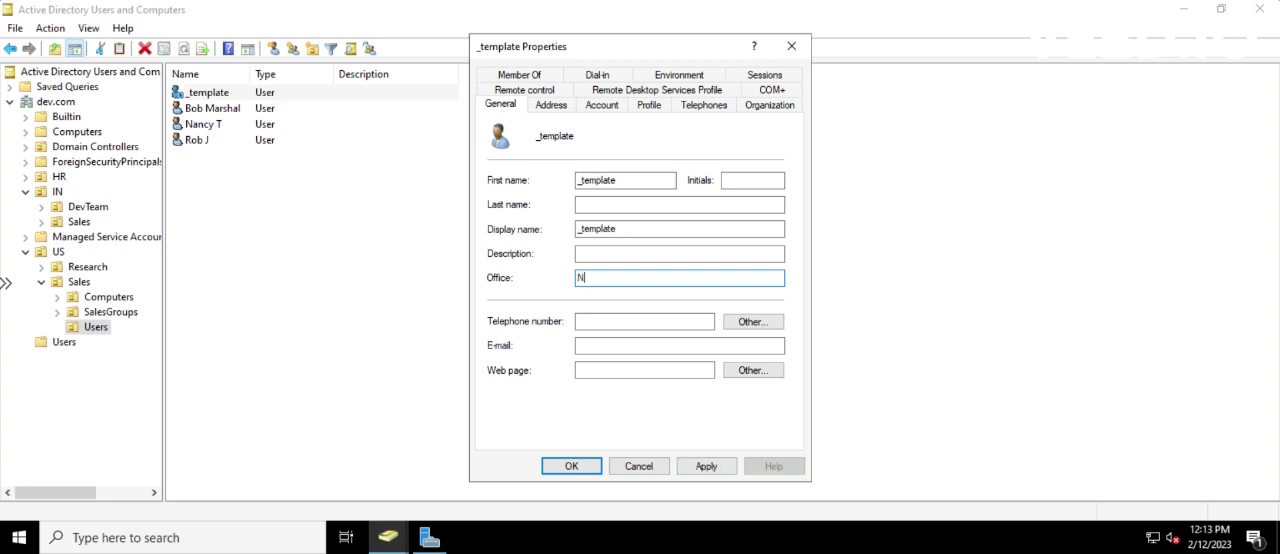
key(BackSpace)
text(US)
click(590, 345)
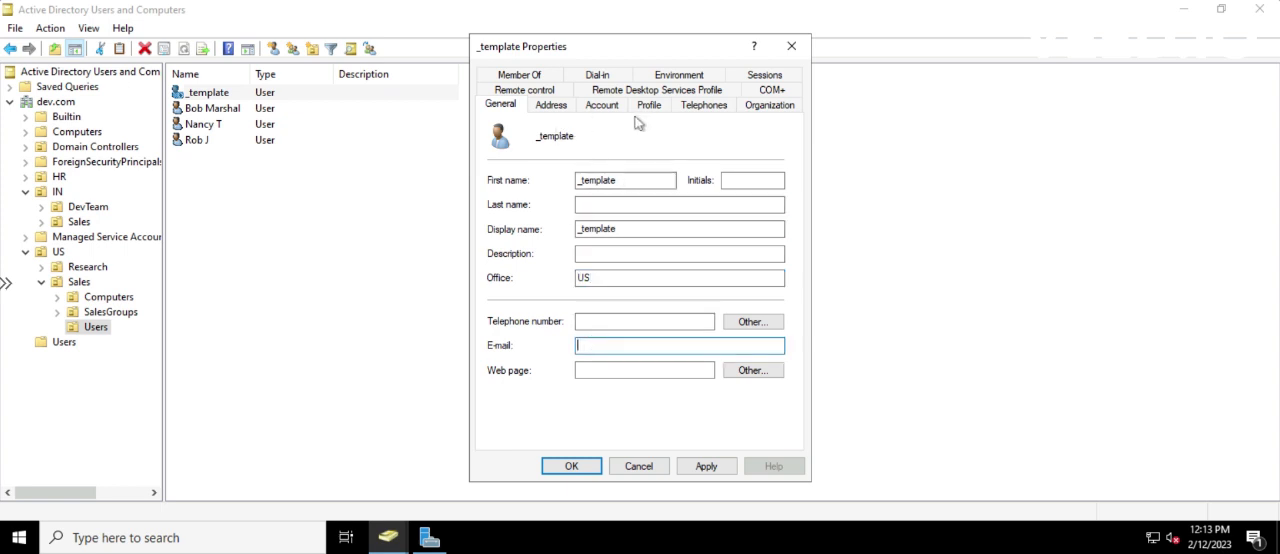
Restrict the _template account's logon hours to Monday through Friday from 6:00 AM to 8:00 PM, denying all other times, and save its properties
click(556, 106)
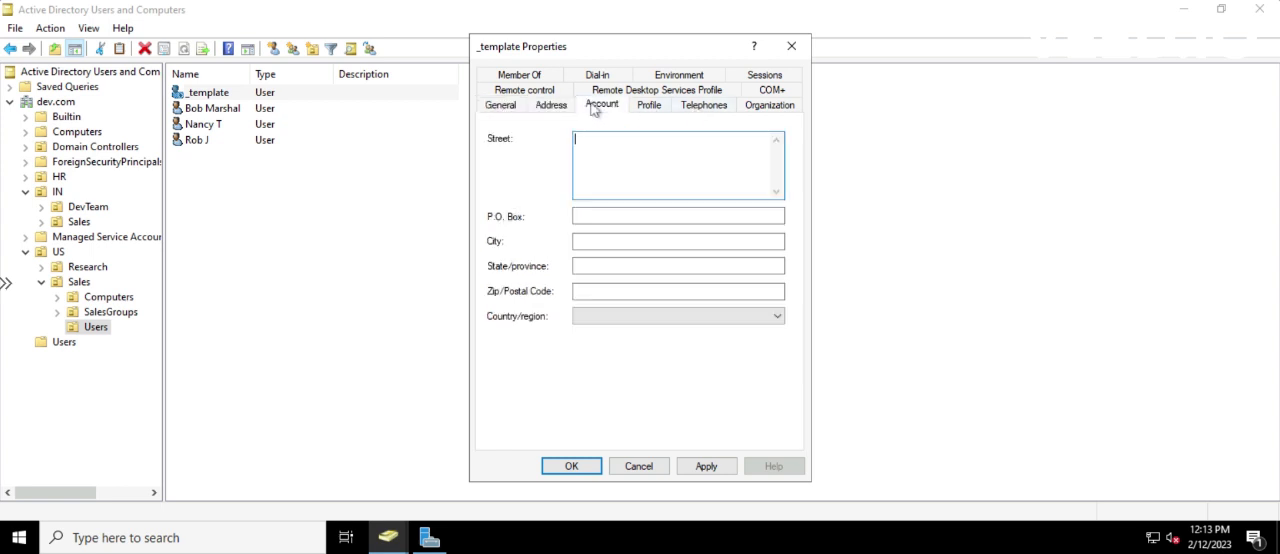
click(601, 106)
click(515, 215)
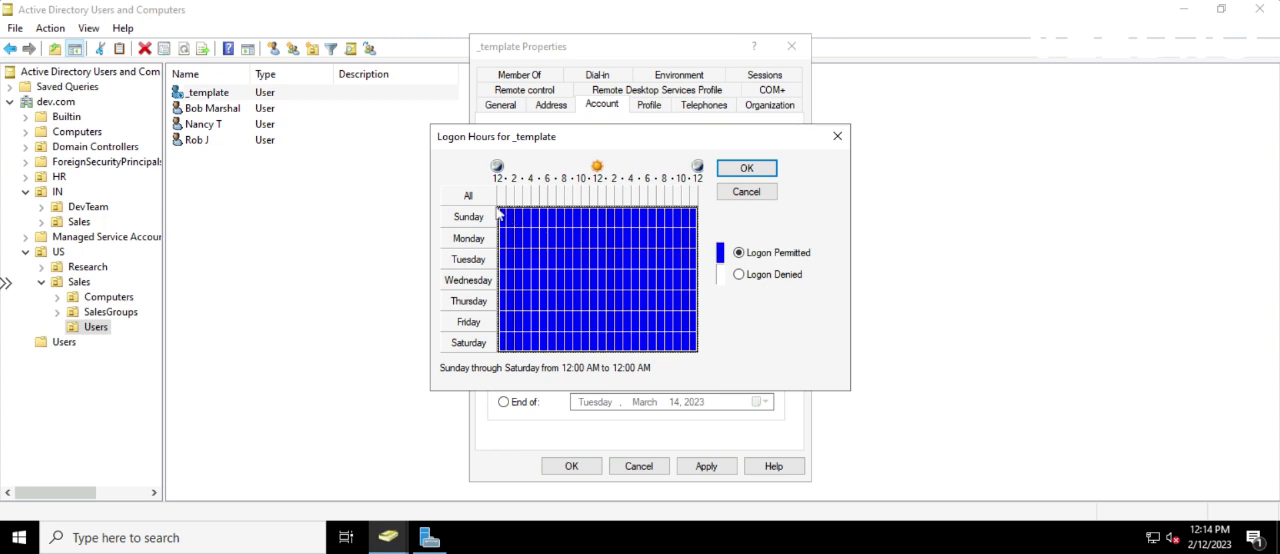
click(739, 275)
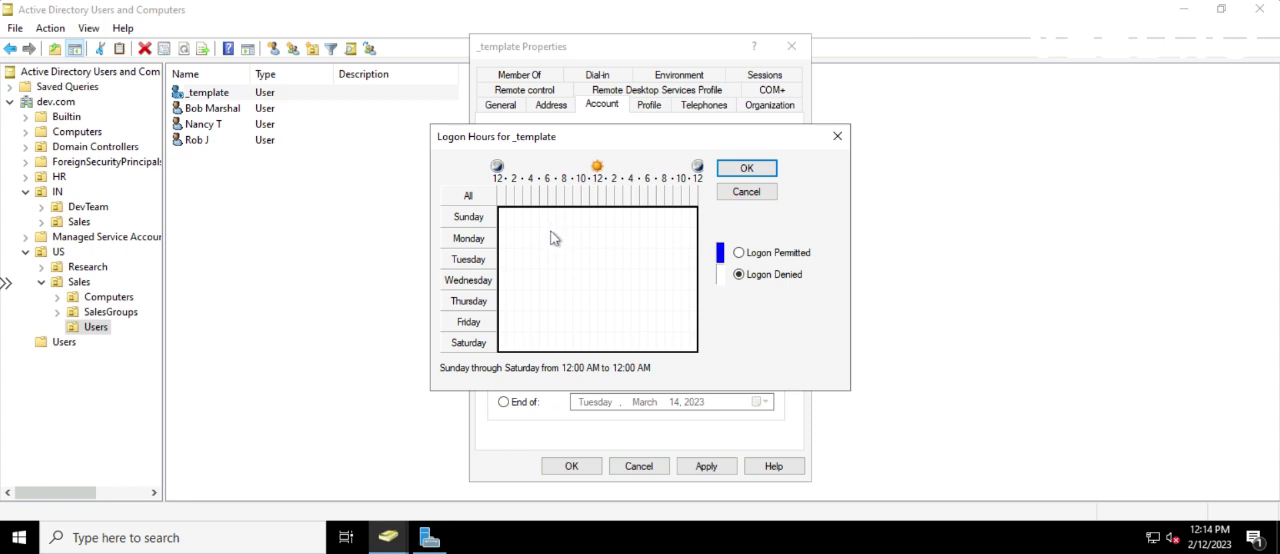
drag(552, 237, 660, 334)
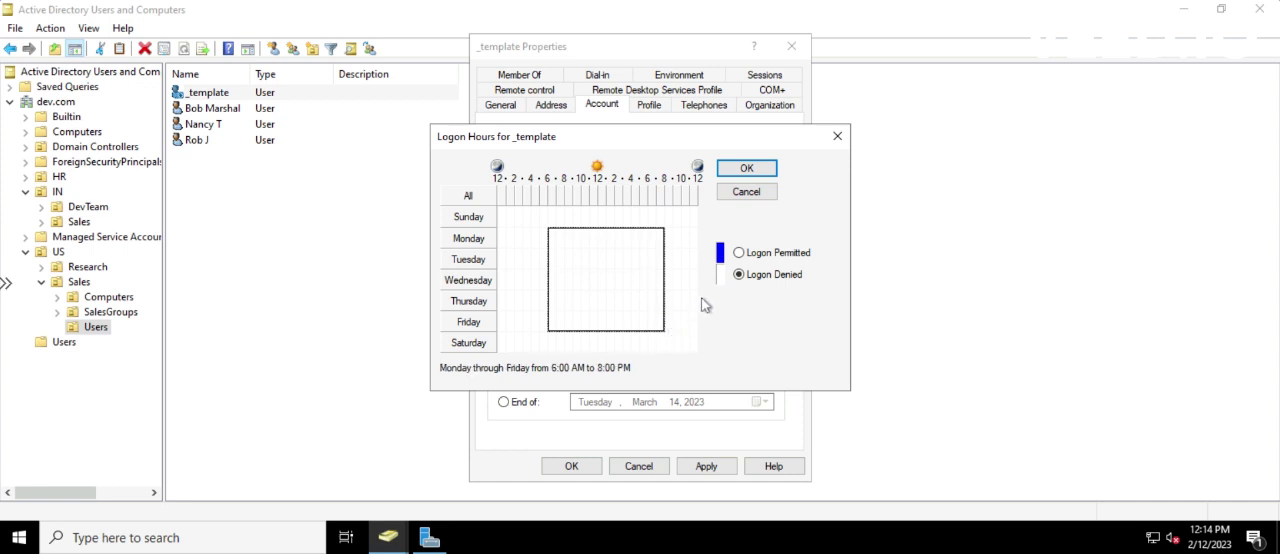
click(740, 254)
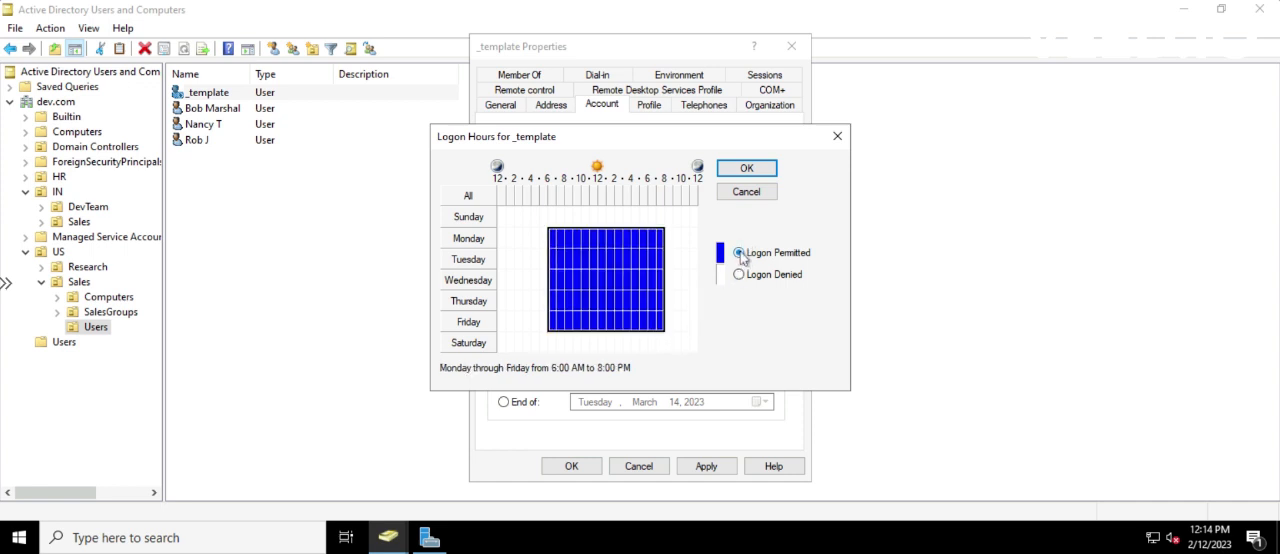
click(733, 173)
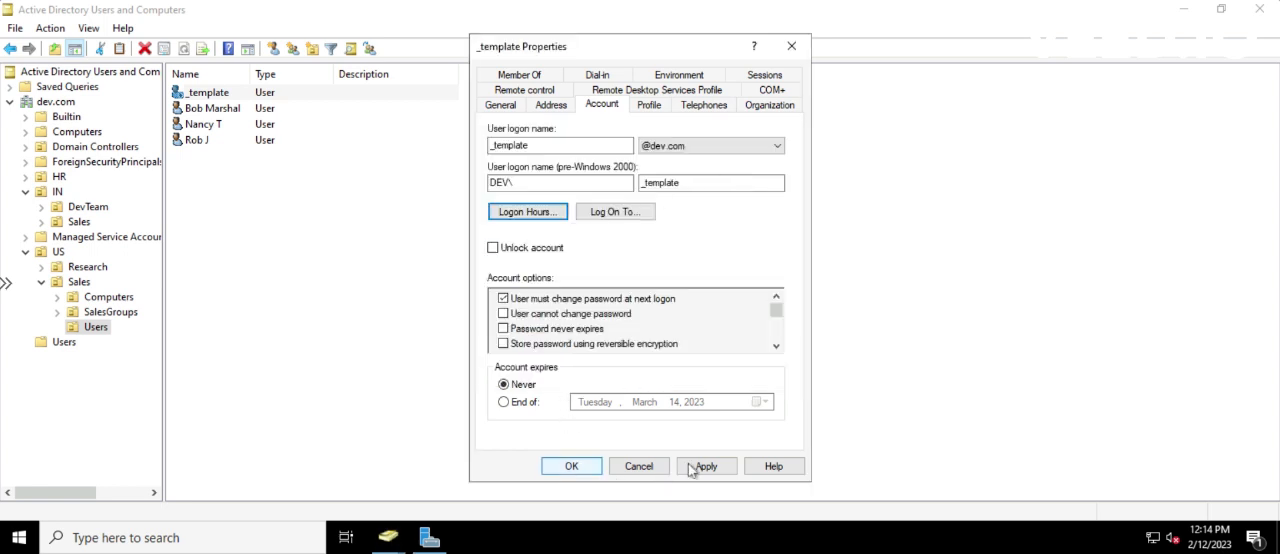
click(578, 467)
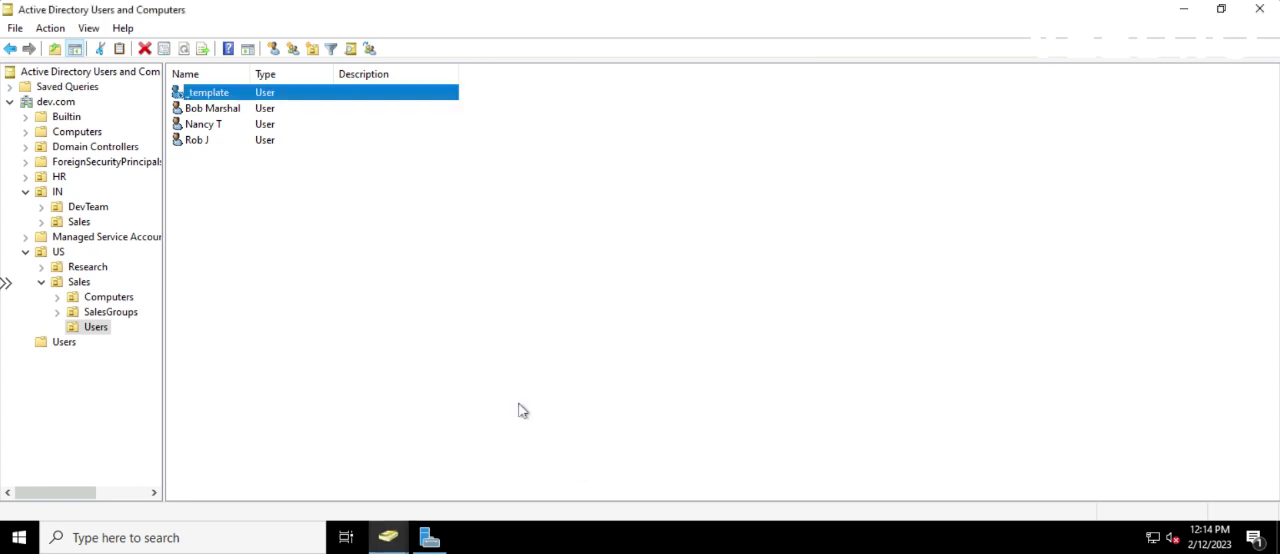
Copy the _template account to a new user with first name test, last name user and logon name testuser, and continue to the password settings
right_click(211, 96)
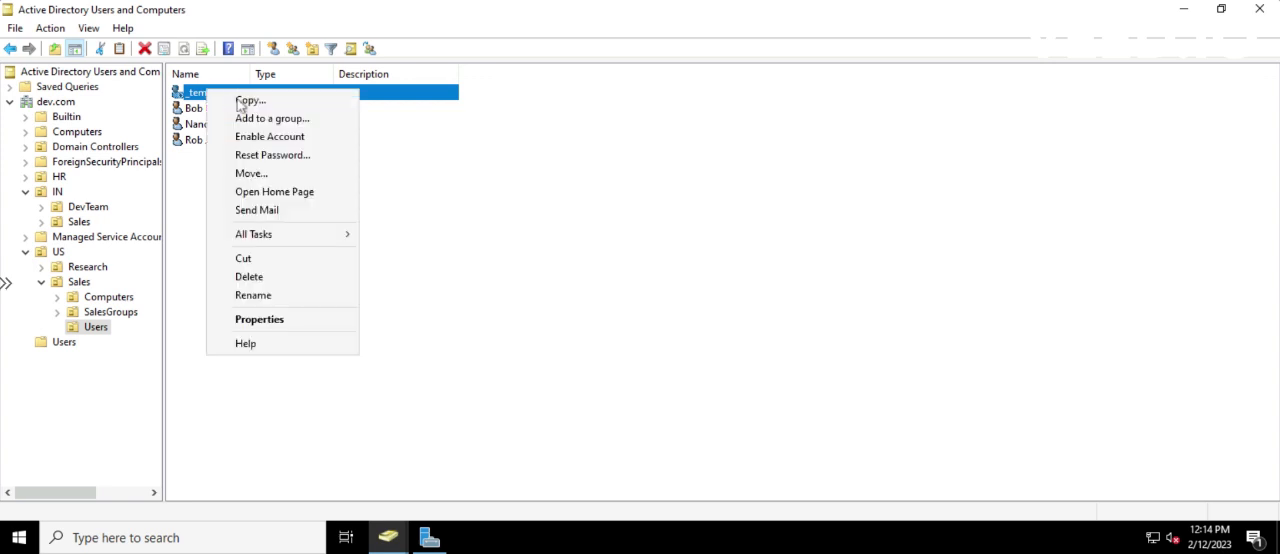
click(213, 99)
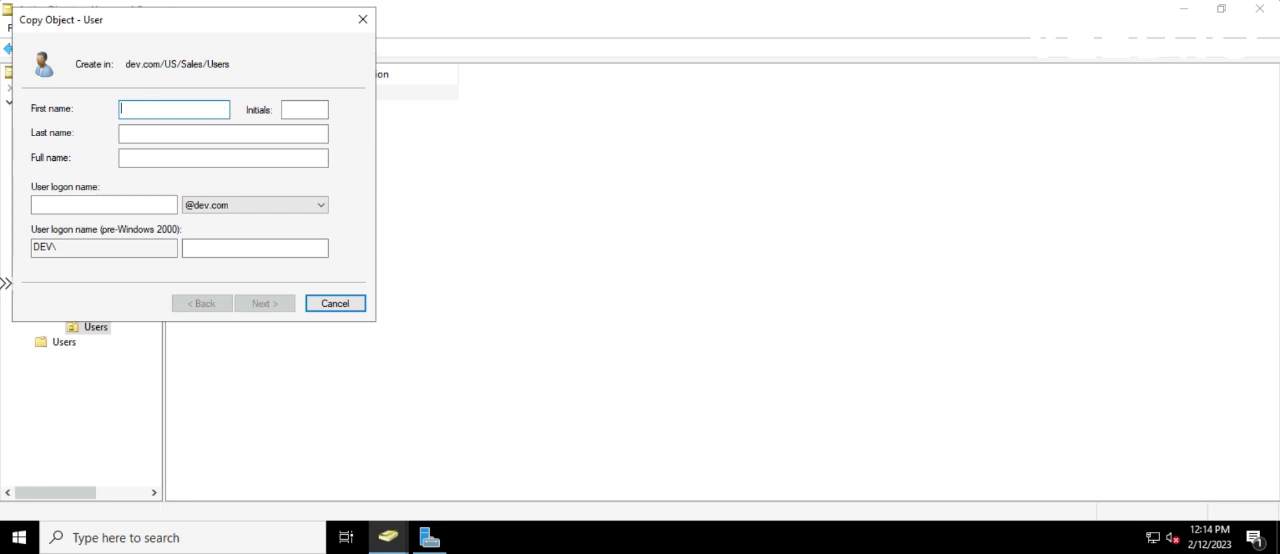
text(test)
click(131, 130)
text(u)
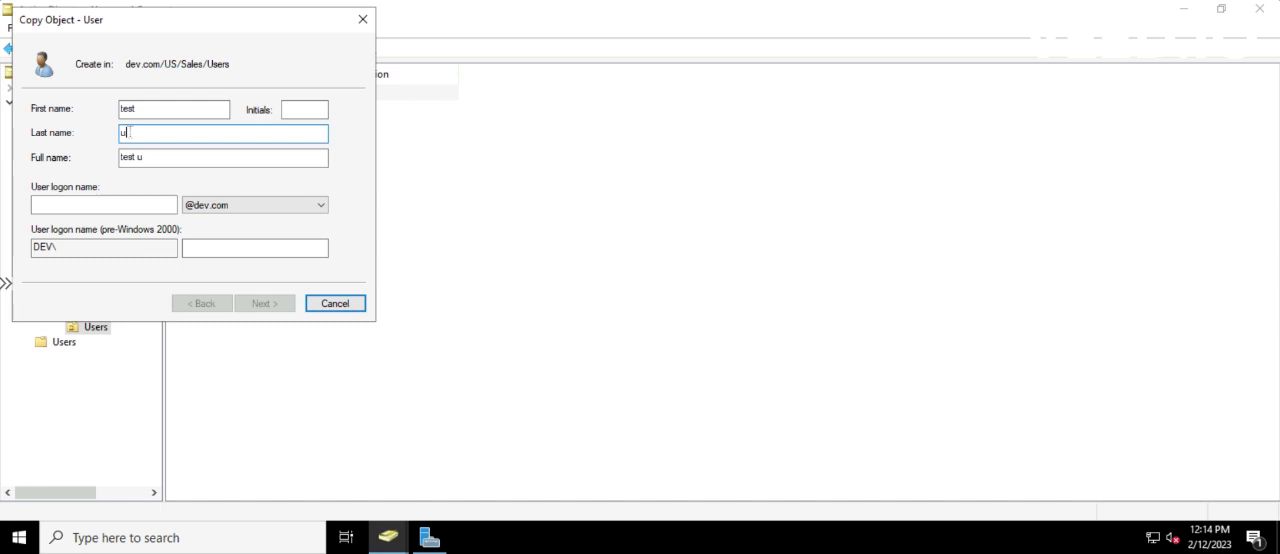
text(ser)
click(69, 205)
text(t)
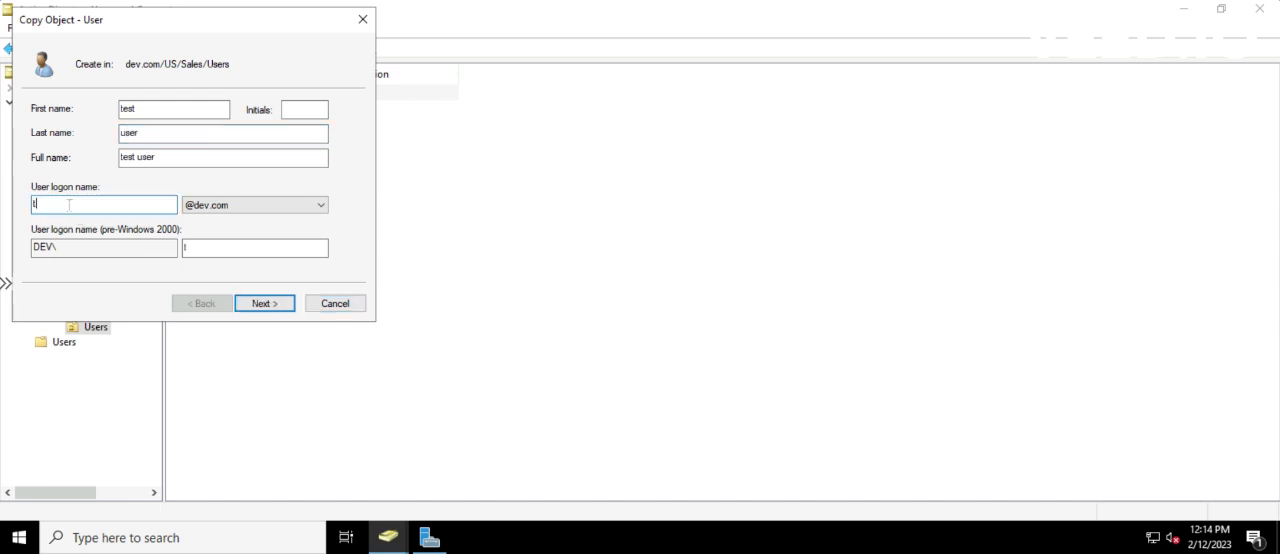
text(estuse)
click(272, 305)
Enter and confirm the account password for the copied user, leave the account enabled instead of disabled, and finish creating it
text(Pa)
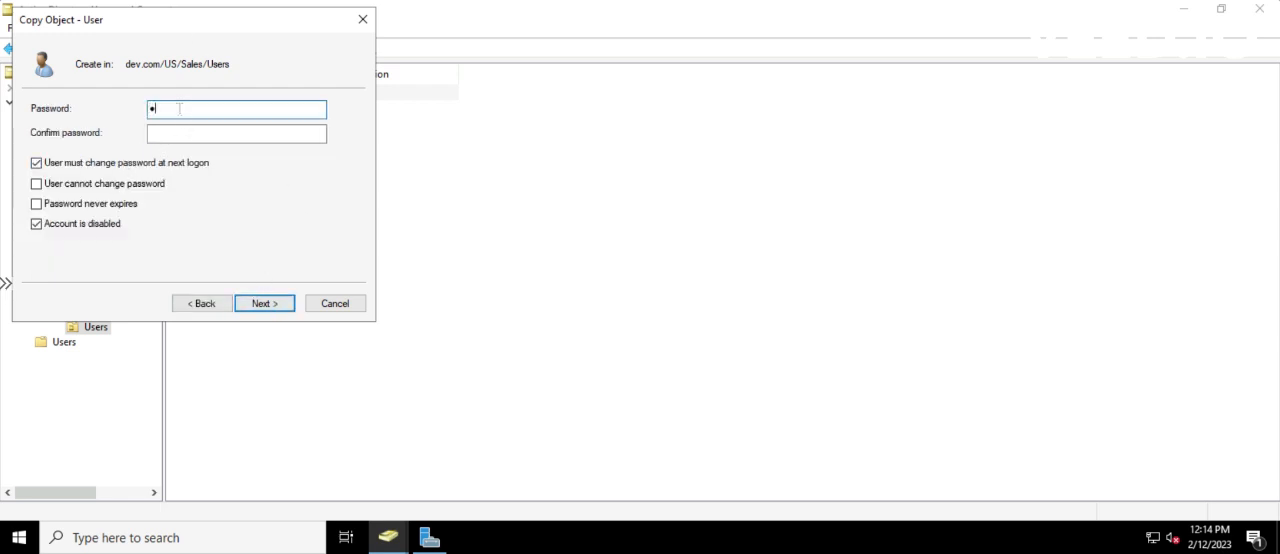
text(ssword123!)
key(Tab)
text(Pas)
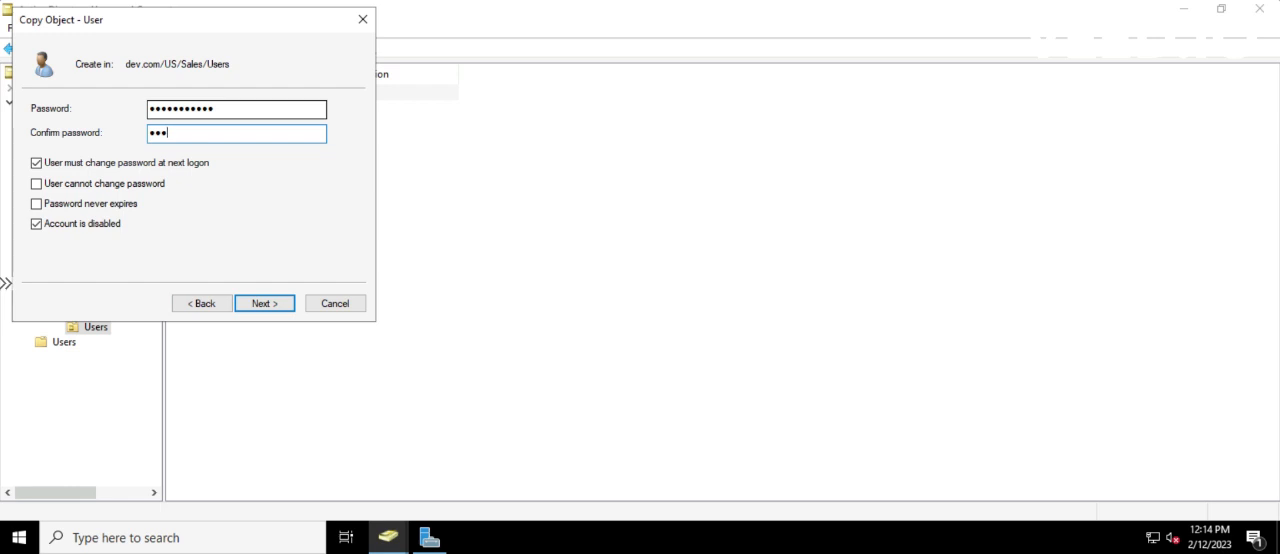
text(sword123!)
click(38, 224)
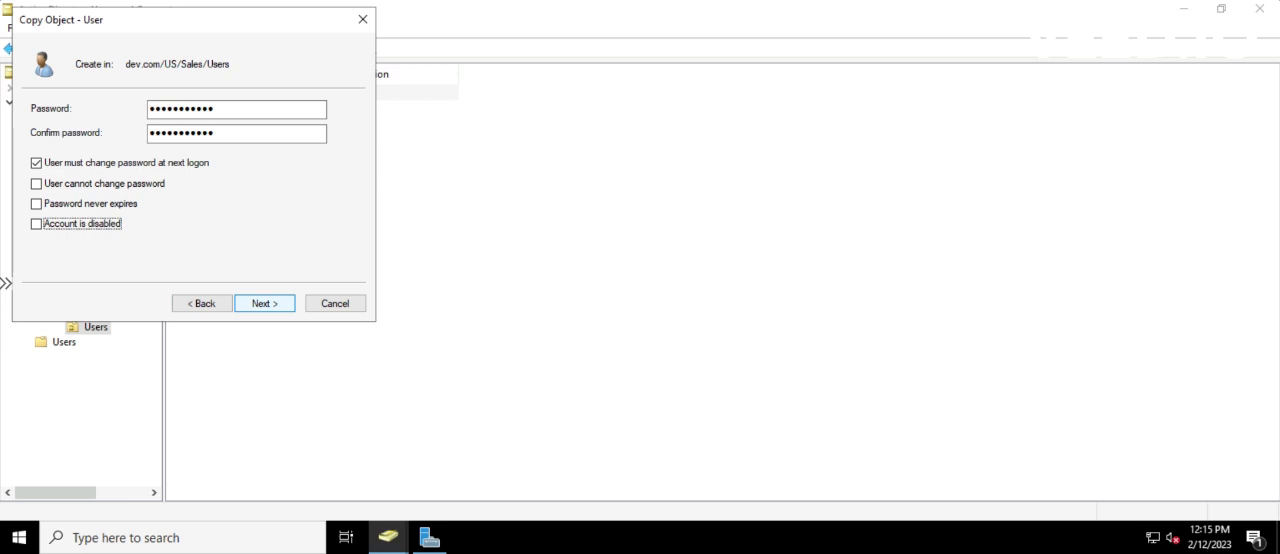
click(268, 303)
click(268, 303)
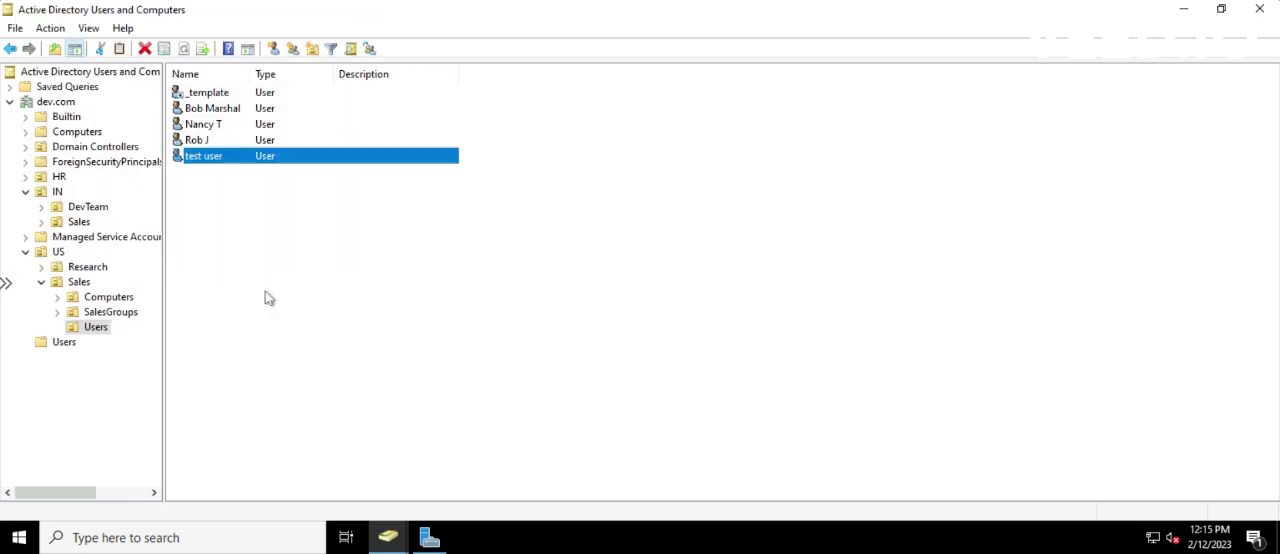
Check the permitted logon hours in the test user's account properties and close the properties
right_click(204, 156)
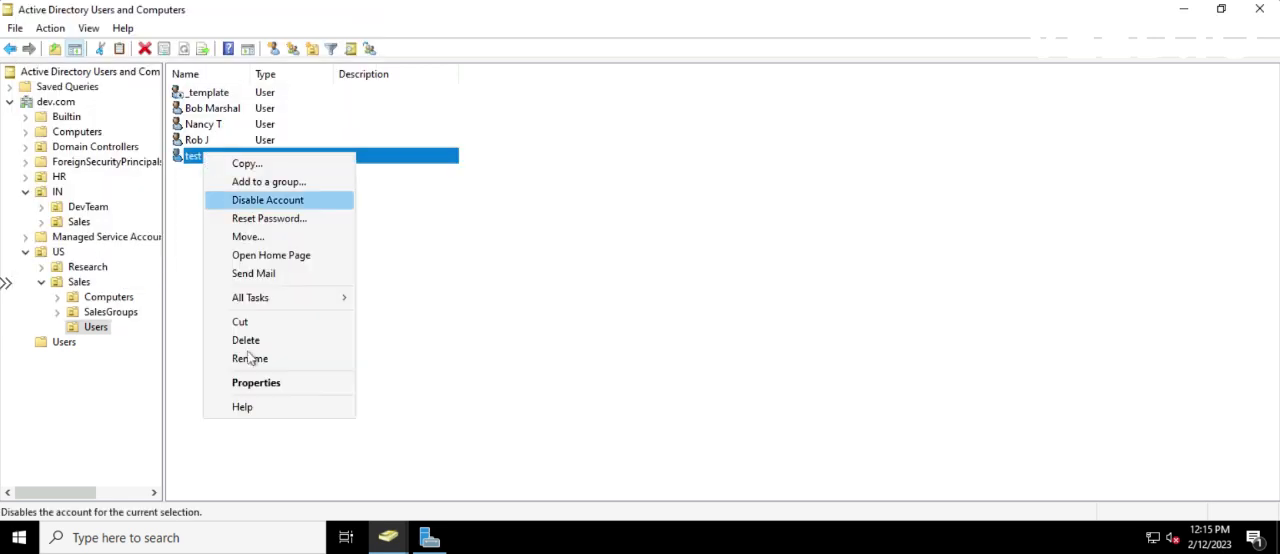
click(256, 382)
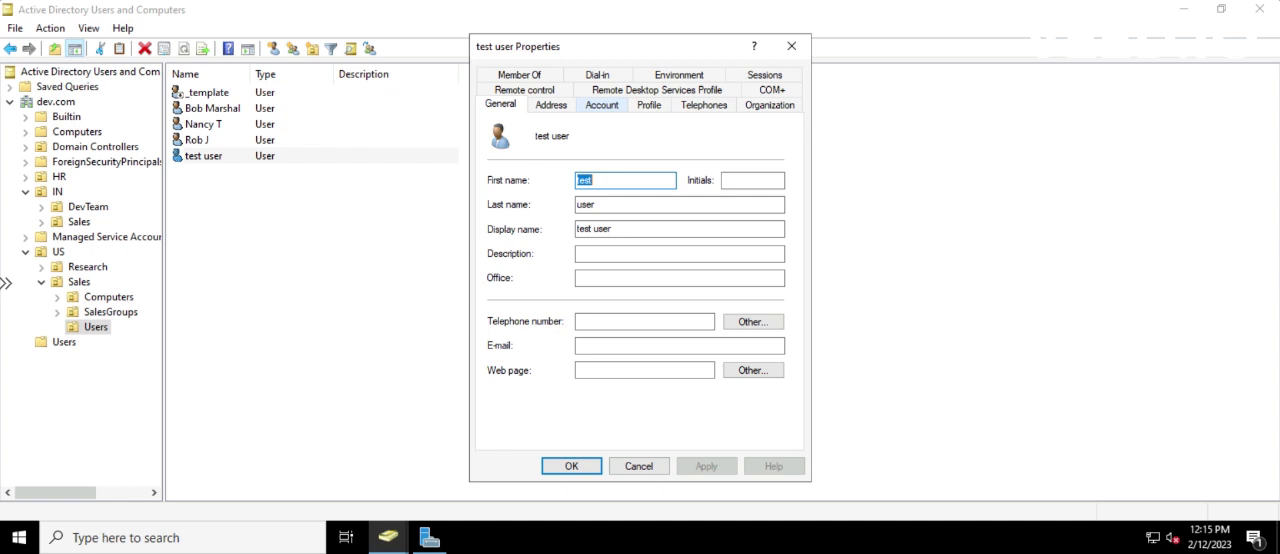
click(602, 105)
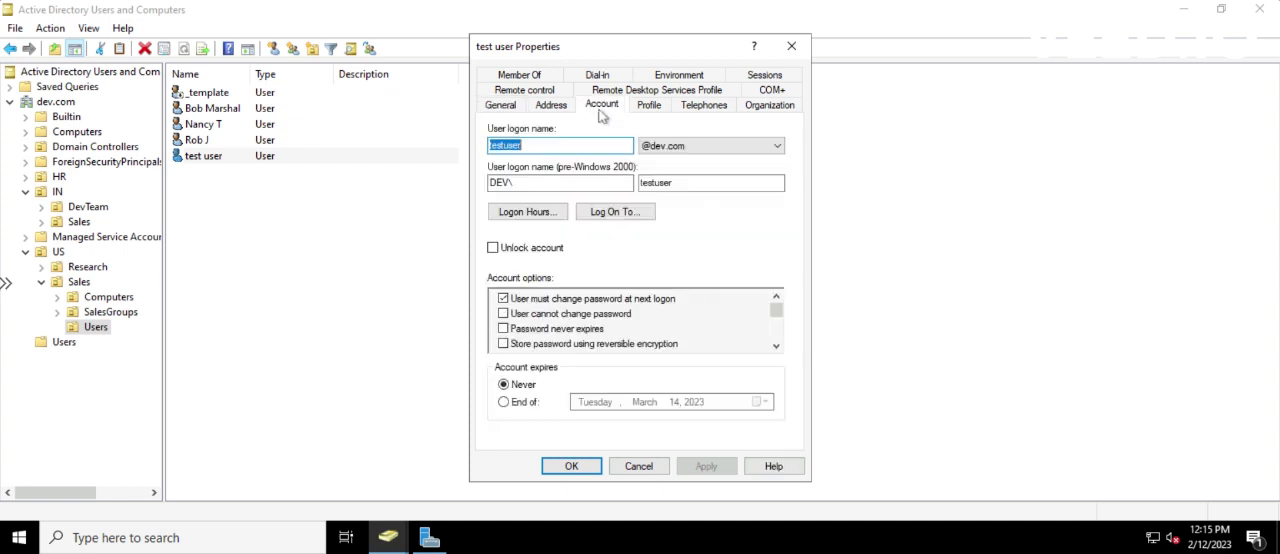
click(524, 212)
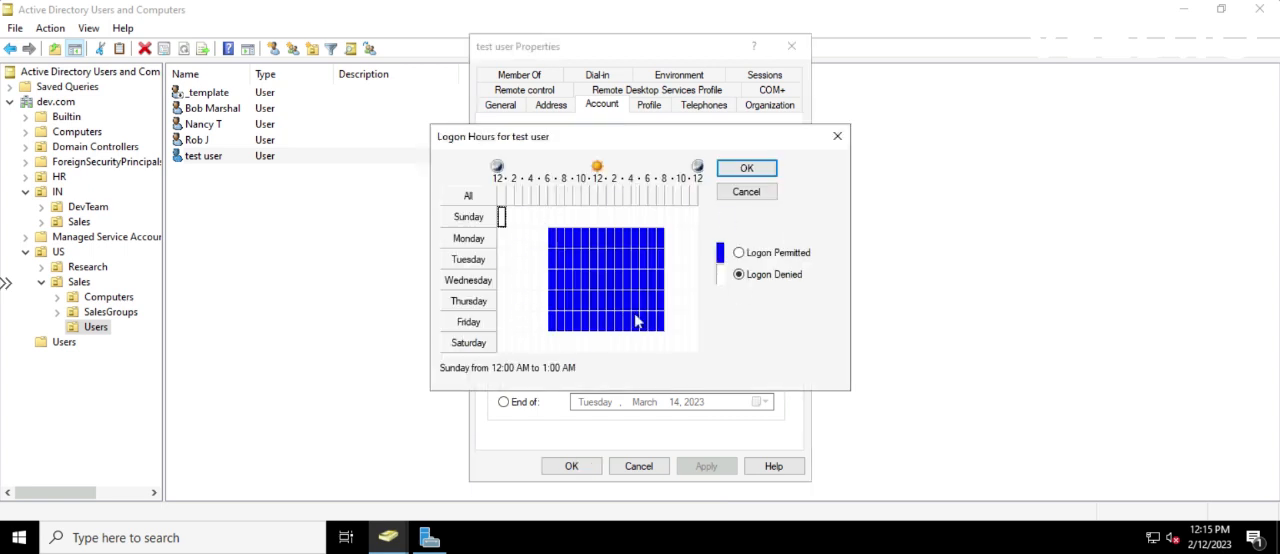
click(748, 171)
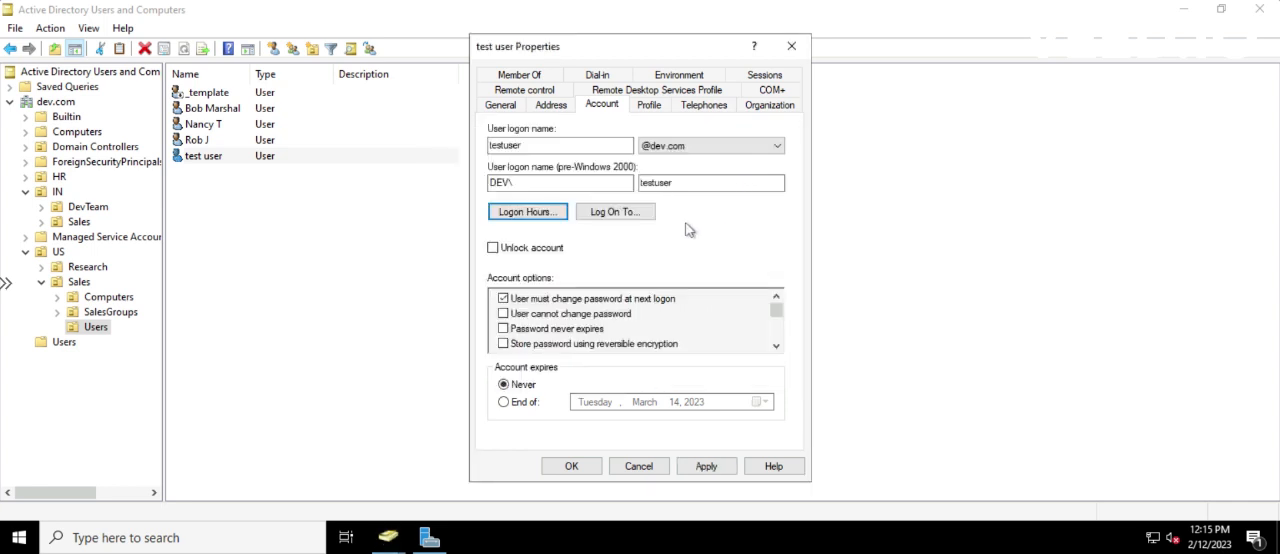
click(565, 472)
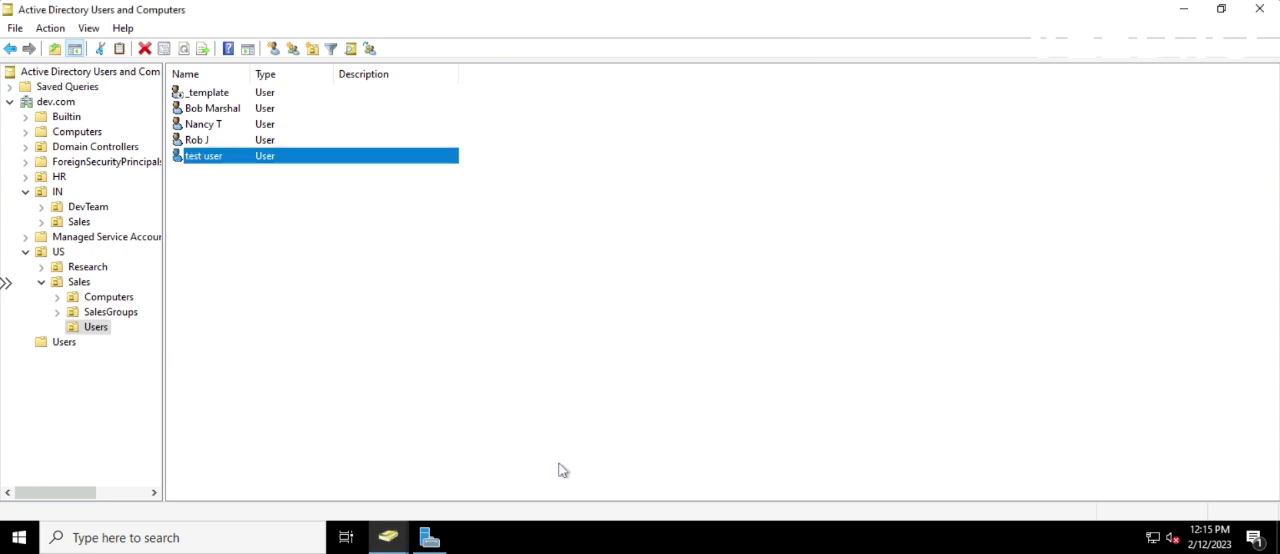
Check the test user's group memberships in its properties and close them
double_click(213, 159)
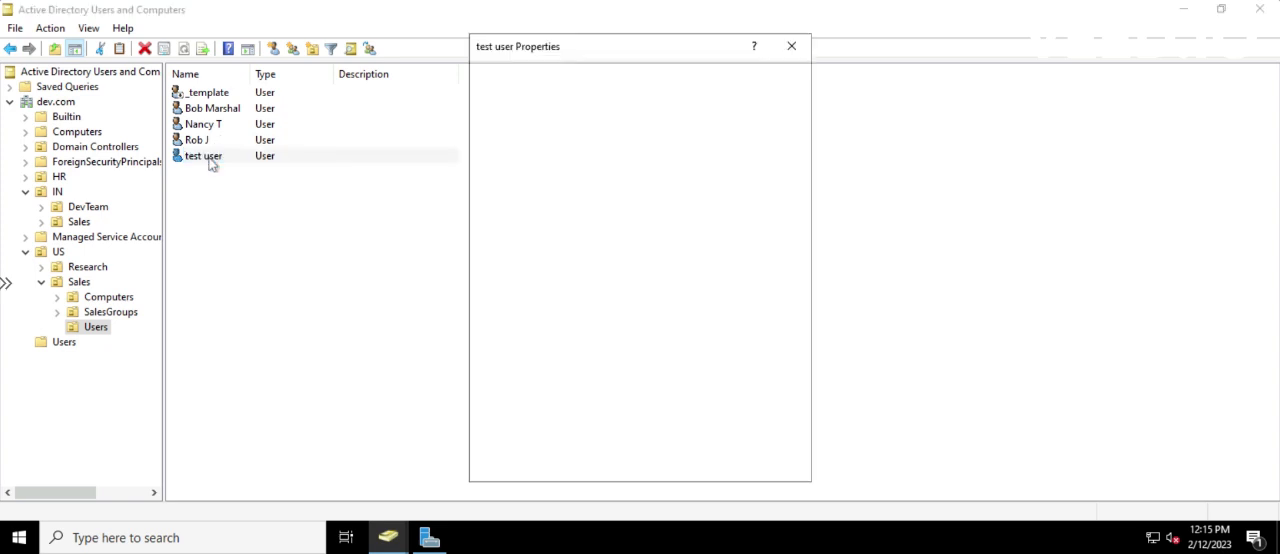
click(545, 77)
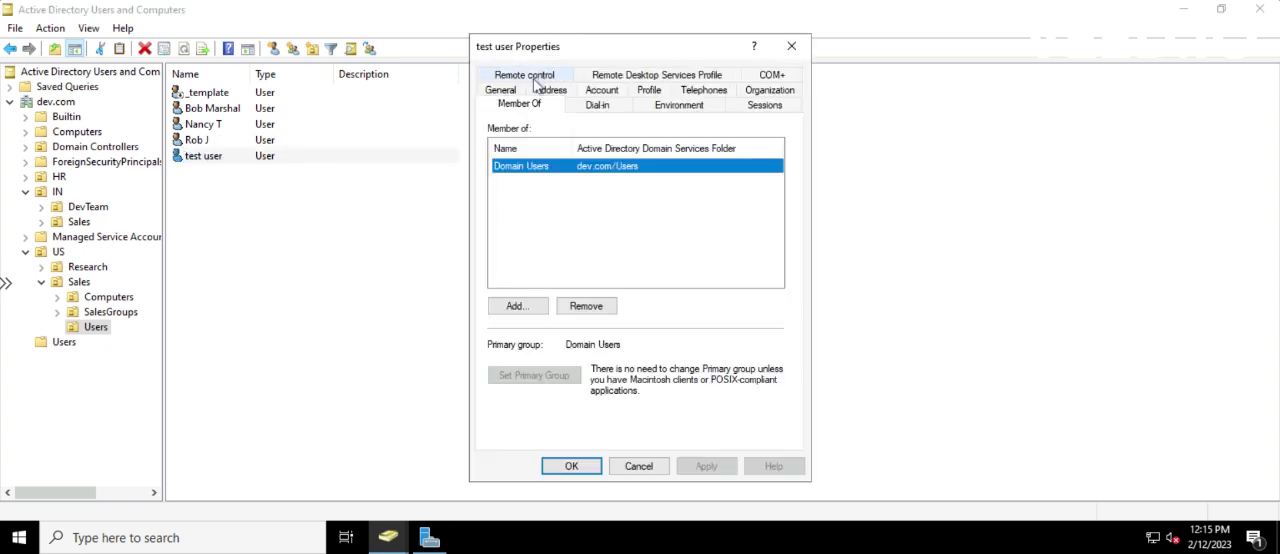
click(791, 46)
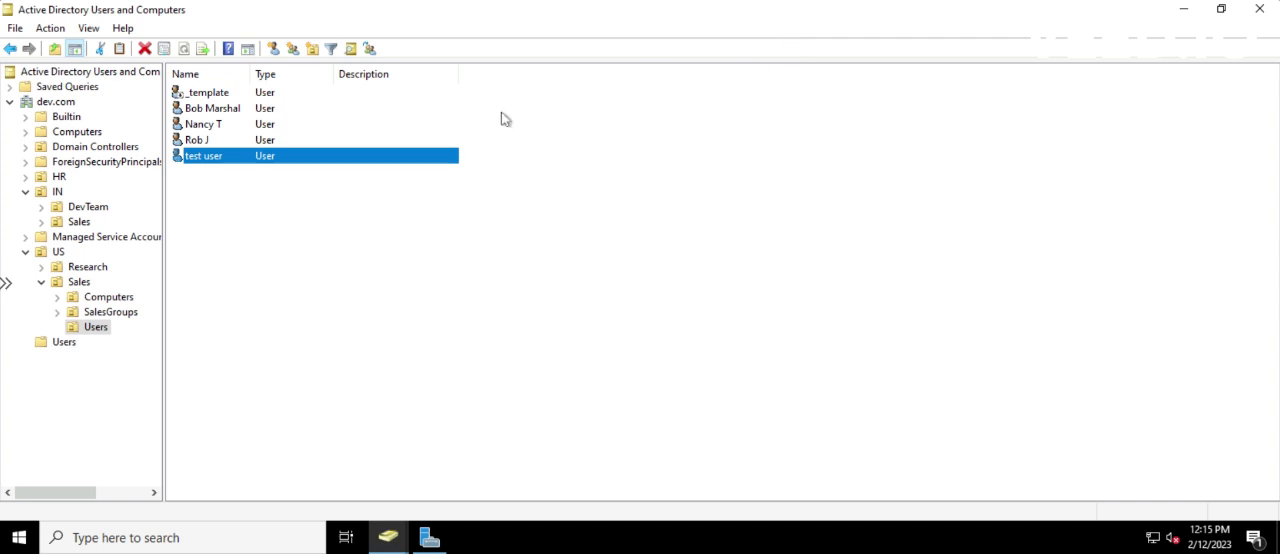